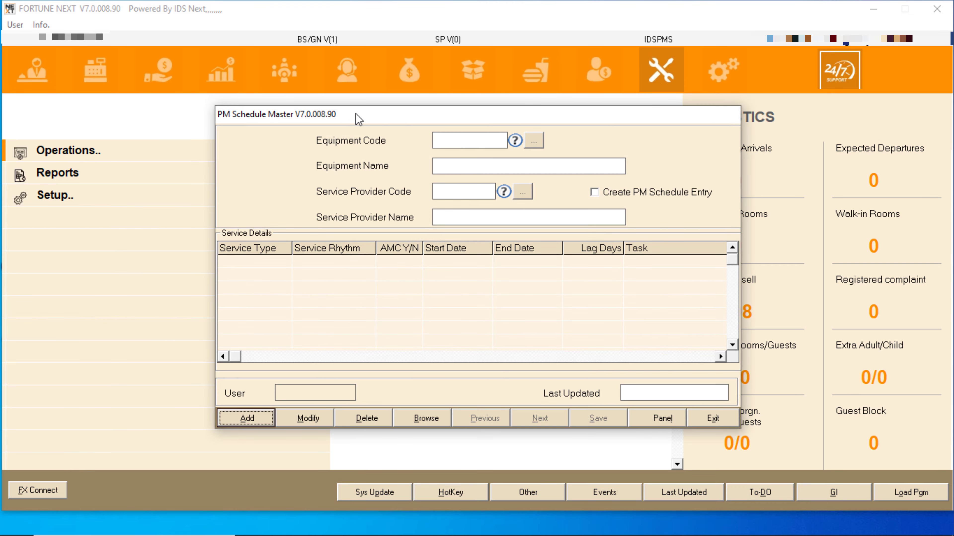
Step: Browse the existing schedules in PM Schedule Master and close the window
{"action": "mouse_move", "coordinate": [488, 121]}
{"action": "left_mouse_down"}
{"action": "mouse_move", "coordinate": [483, 109]}
{"action": "mouse_move", "coordinate": [409, 119]}
{"action": "mouse_move", "coordinate": [495, 110]}
{"action": "left_mouse_up"}
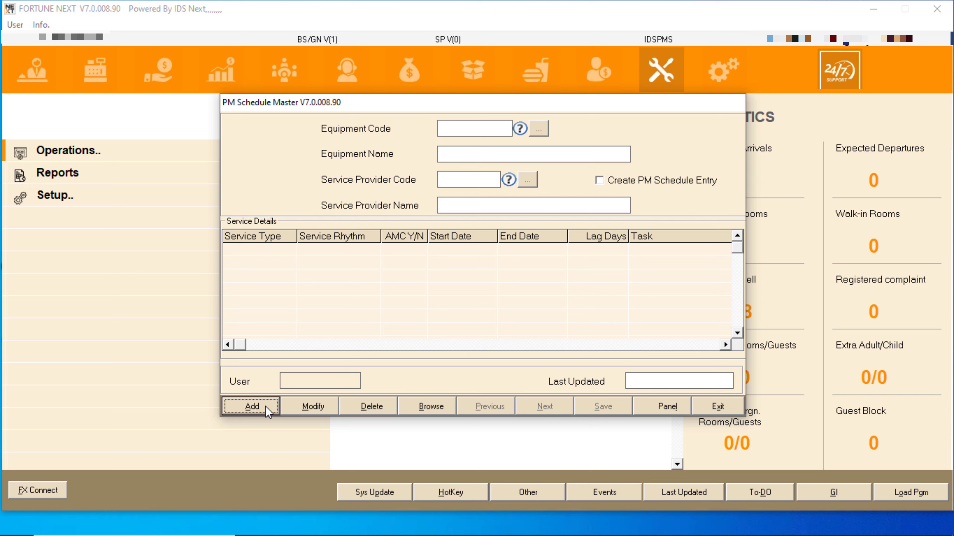
{"action": "left_click", "coordinate": [420, 414]}
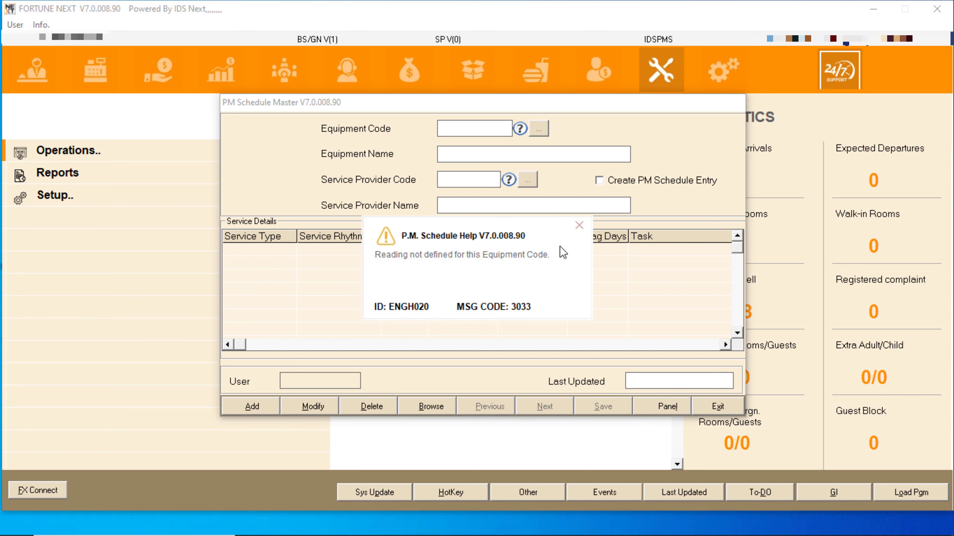
{"action": "left_click", "coordinate": [579, 226]}
{"action": "left_click", "coordinate": [717, 406]}
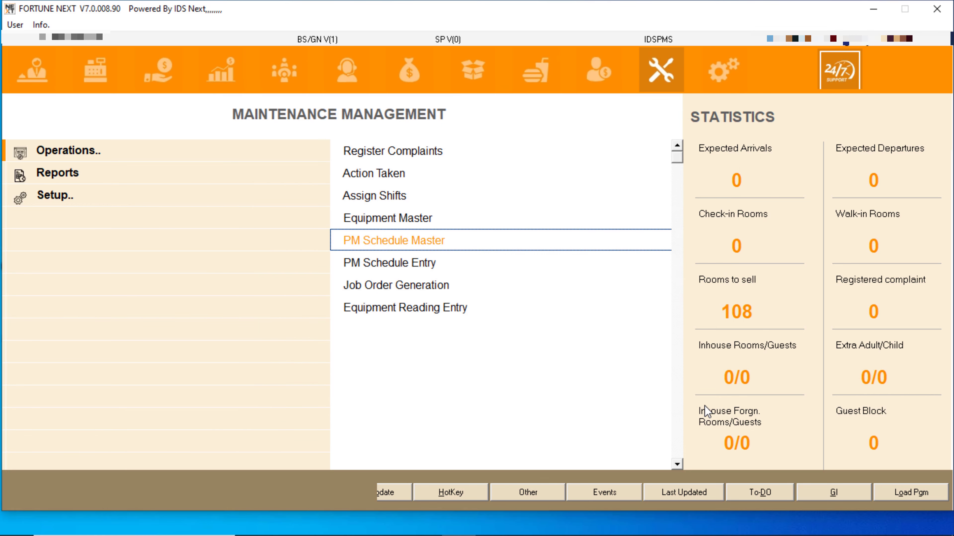
Step: Look up the equipment schedules available in PM Schedule Entry and close the entry window
{"action": "left_click", "coordinate": [428, 263]}
{"action": "left_click", "coordinate": [509, 318]}
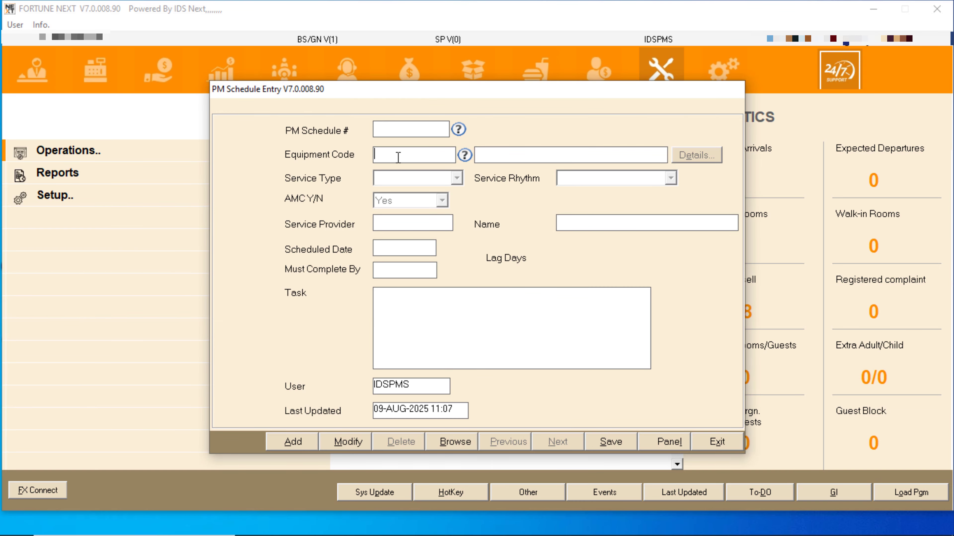
{"action": "key", "text": "F1"}
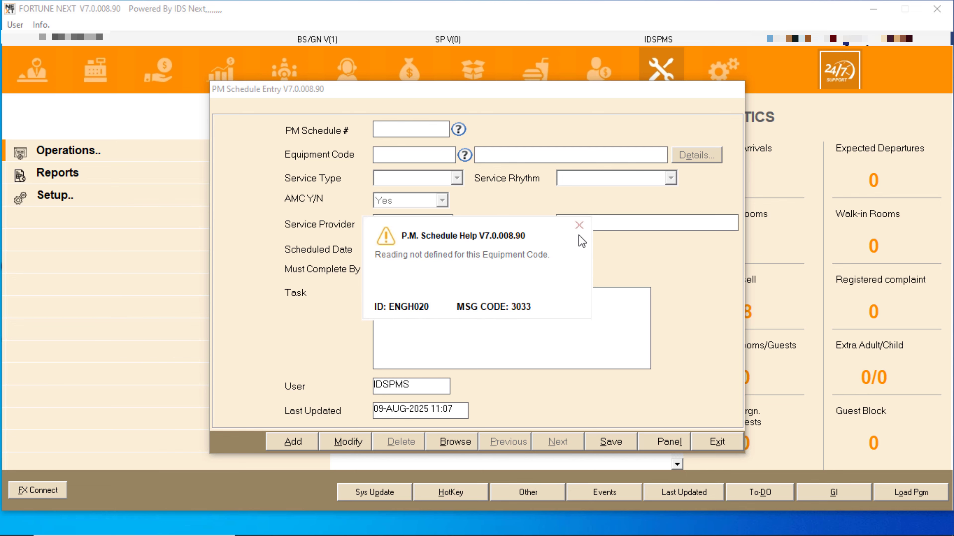
{"action": "left_click", "coordinate": [578, 225]}
{"action": "left_click", "coordinate": [707, 440]}
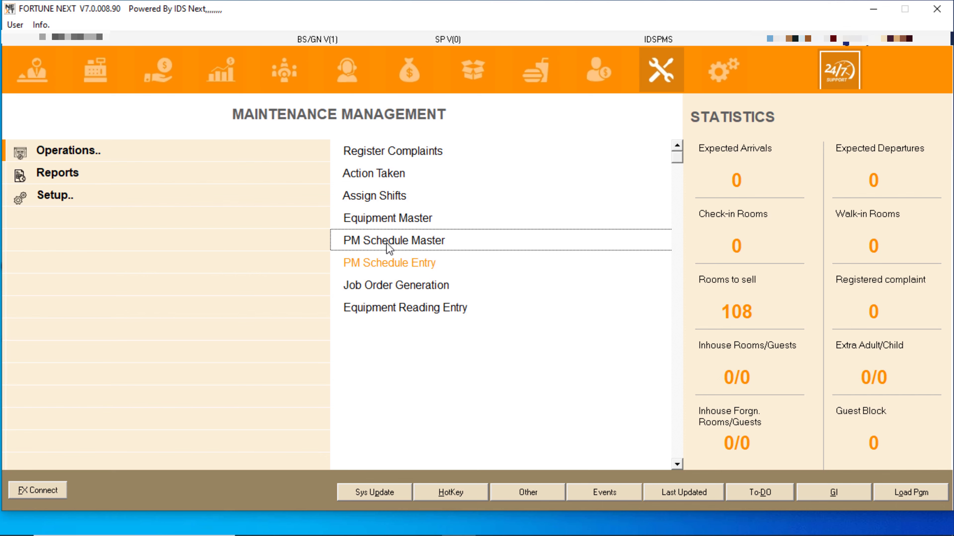
Step: Add a new PM Schedule Master record for equipment 101, DG 500 KVA, with Create PM Schedule Entry off
{"action": "left_click", "coordinate": [413, 241]}
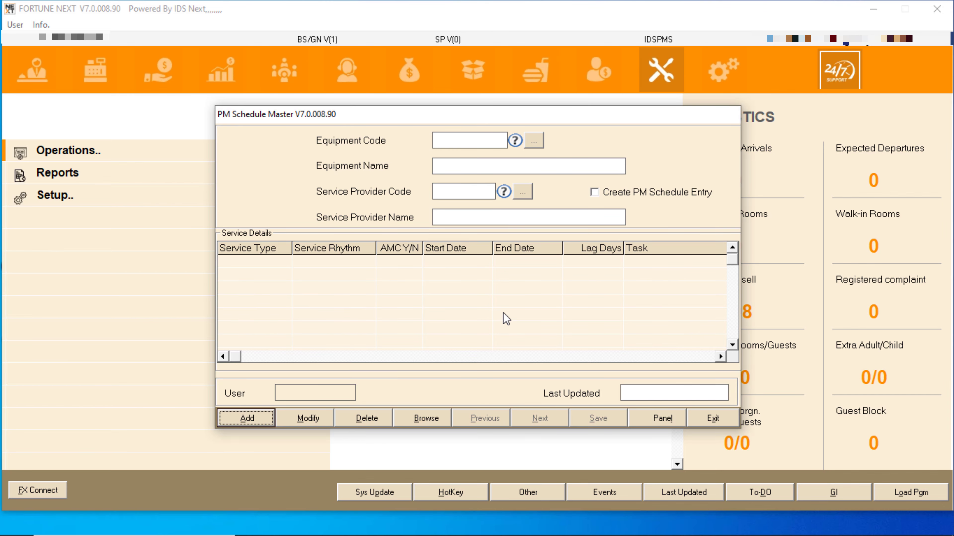
{"action": "left_click", "coordinate": [246, 421]}
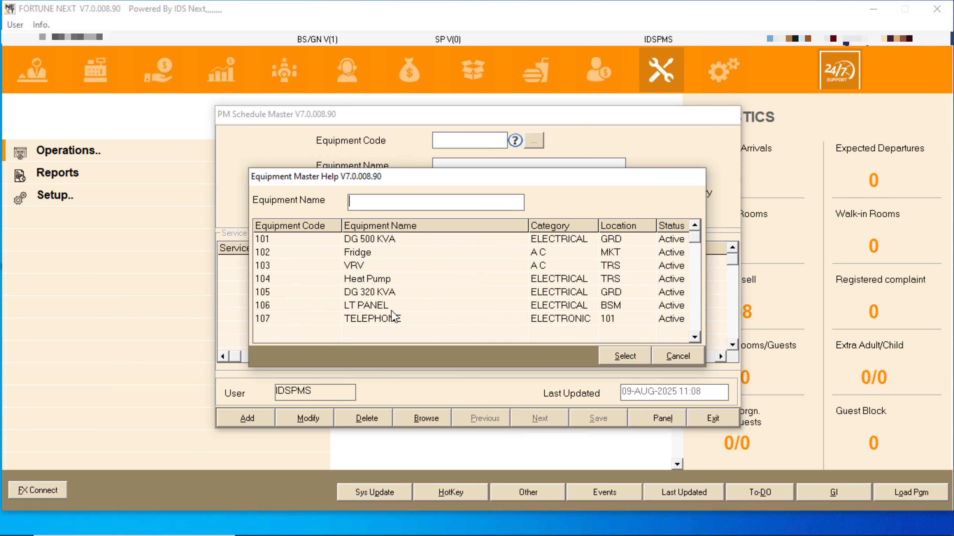
{"action": "double_click", "coordinate": [385, 244]}
{"action": "left_click", "coordinate": [620, 202]}
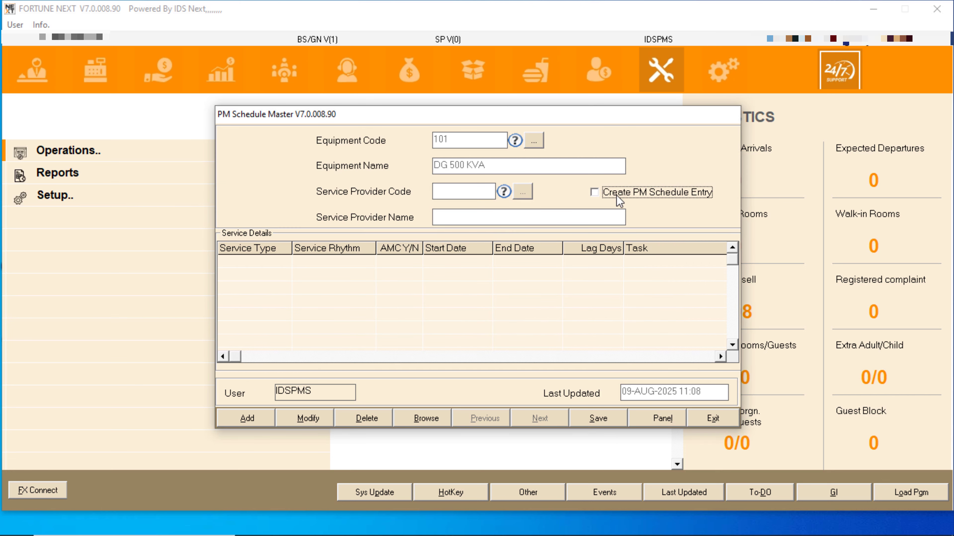
{"action": "left_click", "coordinate": [603, 195]}
{"action": "left_click", "coordinate": [594, 194]}
{"action": "key", "text": "Tab"}
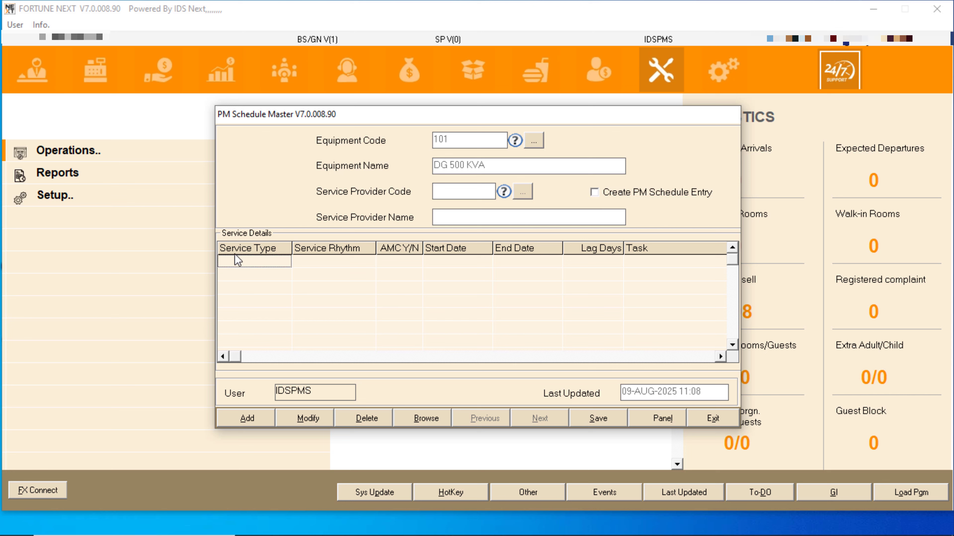
Step: Set the service type of the first service details line to Cleaning
{"action": "double_click", "coordinate": [261, 263]}
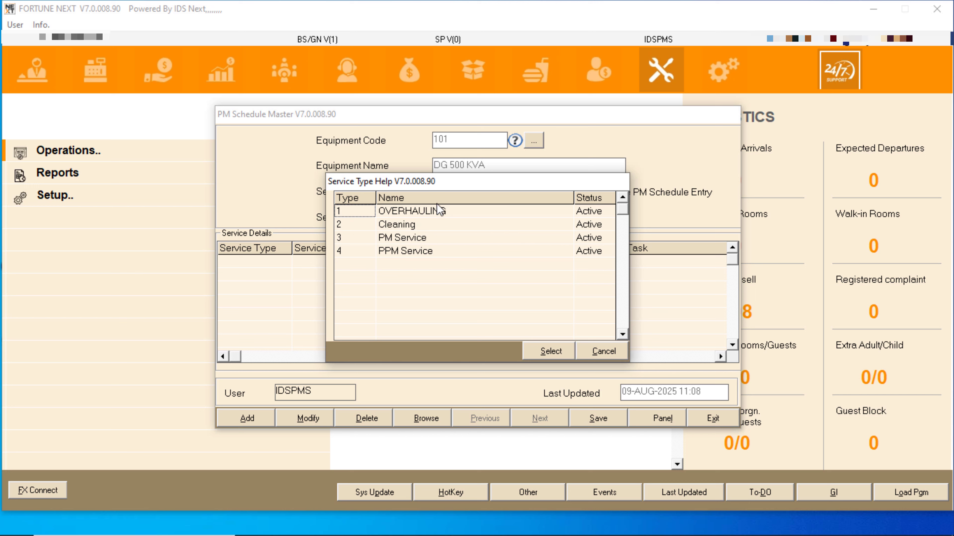
{"action": "left_click", "coordinate": [417, 240]}
{"action": "left_click", "coordinate": [431, 257]}
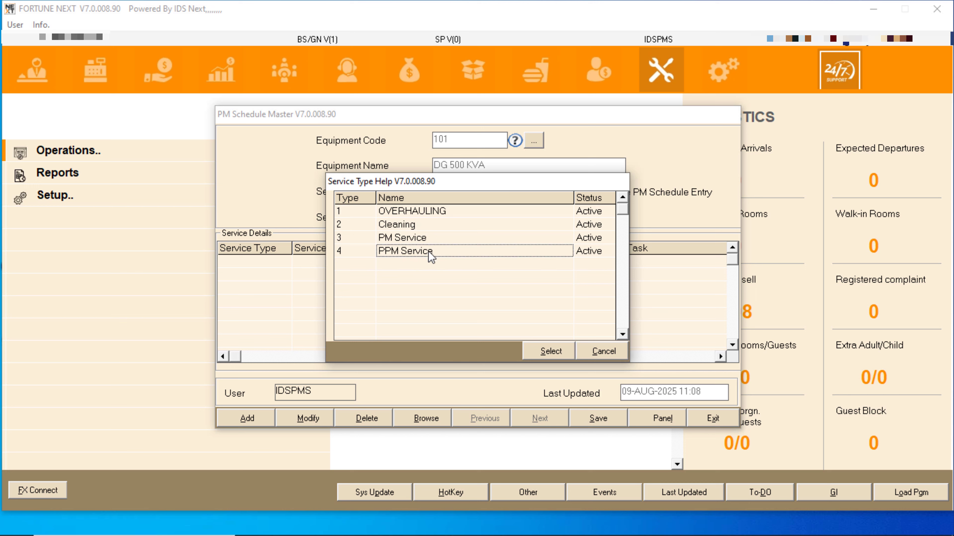
{"action": "left_click", "coordinate": [418, 213]}
{"action": "left_click", "coordinate": [426, 226]}
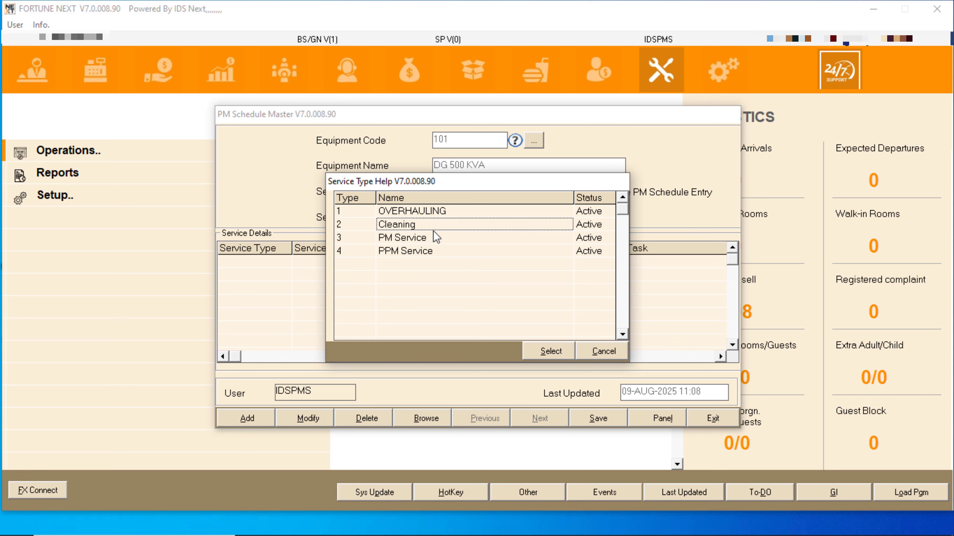
{"action": "double_click", "coordinate": [419, 227]}
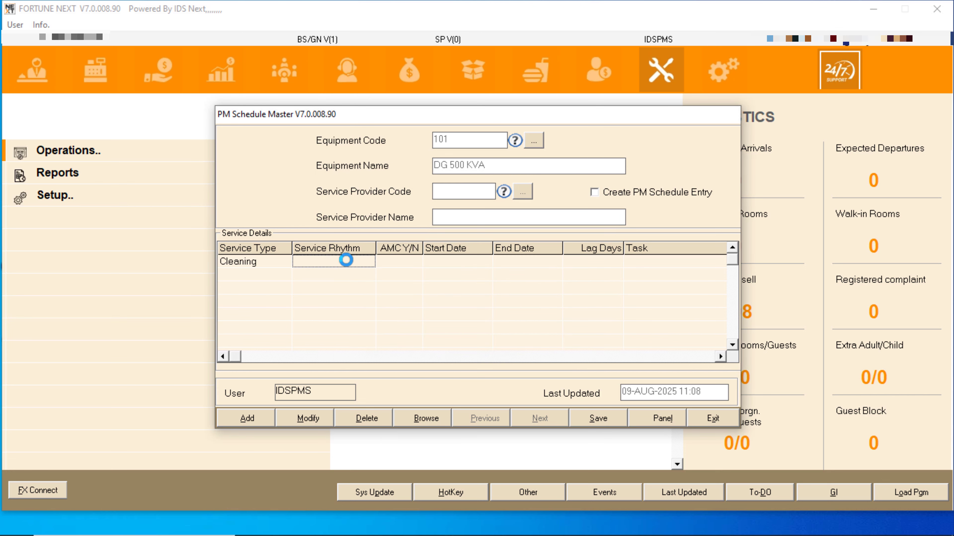
Step: Set the Cleaning line's service rhythm to YEARLY with AMC set to No
{"action": "double_click", "coordinate": [346, 262]}
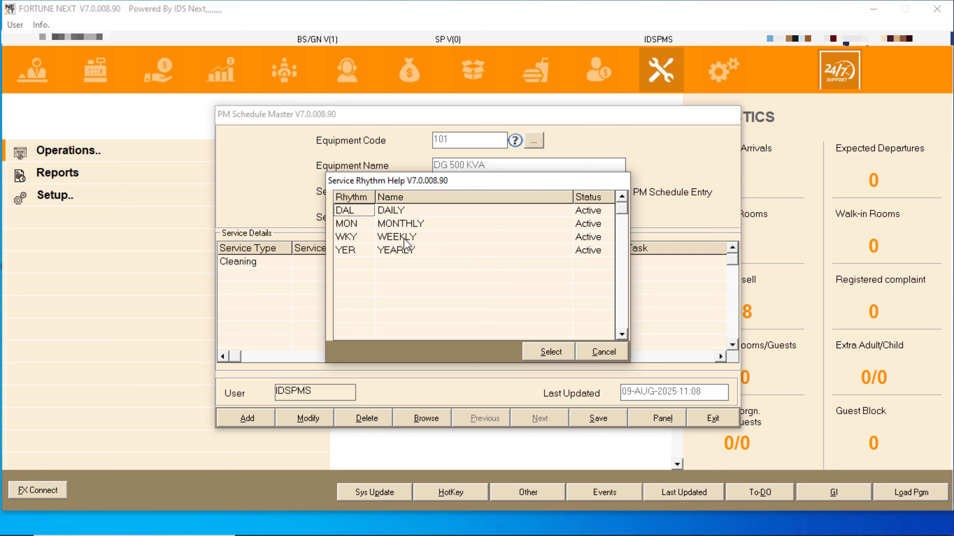
{"action": "double_click", "coordinate": [406, 254]}
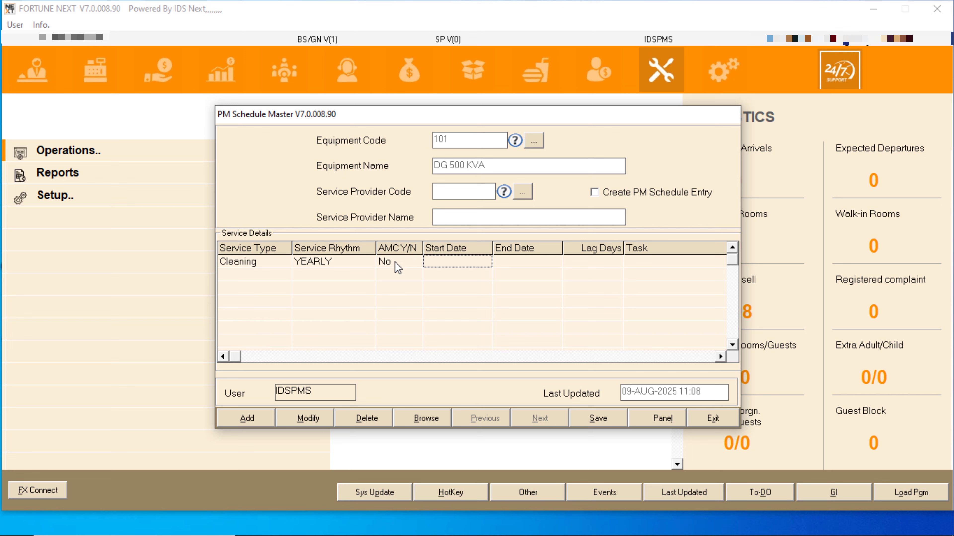
{"action": "left_click", "coordinate": [402, 265]}
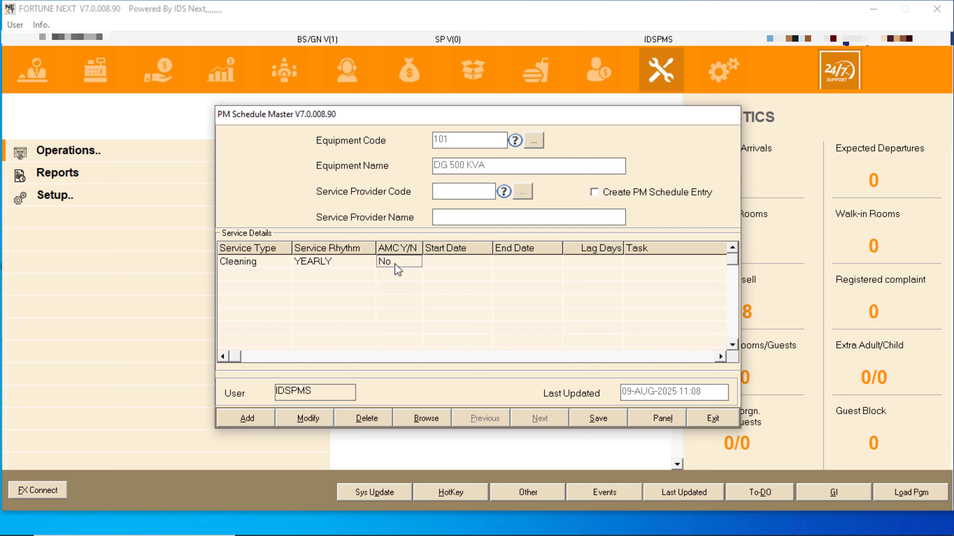
Step: Enter the start date 08-AUG-2025 and end date 09-AUG-2025 for the Cleaning service
{"action": "left_click", "coordinate": [442, 267]}
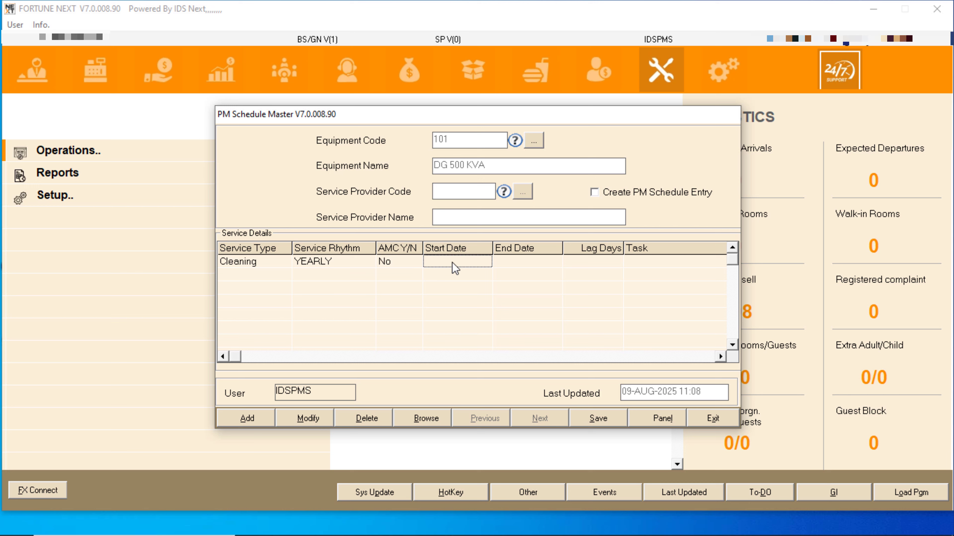
{"action": "type", "text": "08"}
{"action": "key", "text": "BackSpace"}
{"action": "key", "text": "BackSpace"}
{"action": "type", "text": "080825"}
{"action": "key", "text": "Tab"}
{"action": "type", "text": "09"}
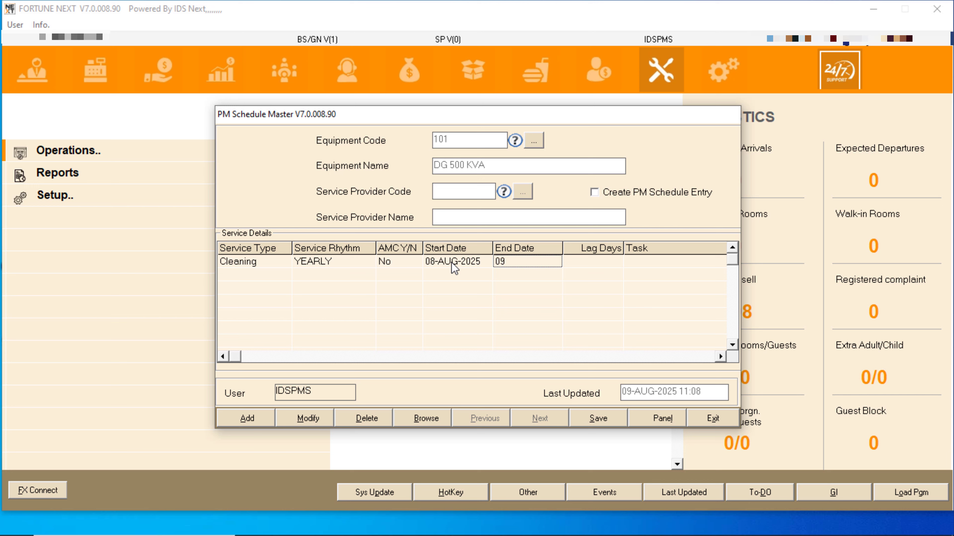
{"action": "type", "text": "0825"}
{"action": "key", "text": "Tab"}
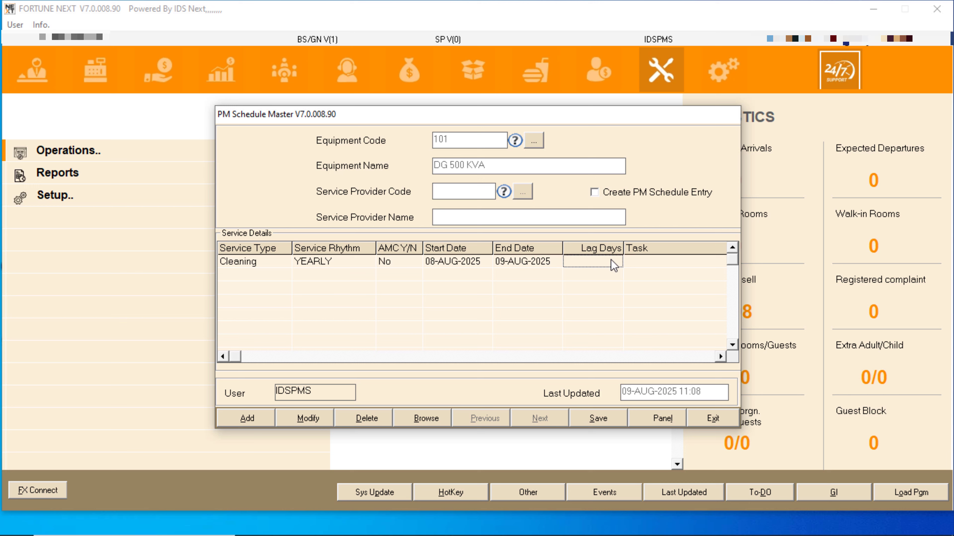
Step: Enter the task "DG SHOULD BE CLEAN PROPERLY" for the Cleaning service, then save the schedule and close PM Schedule Master
{"action": "key", "text": "Tab"}
{"action": "key", "text": "Return"}
{"action": "type", "text": "h"}
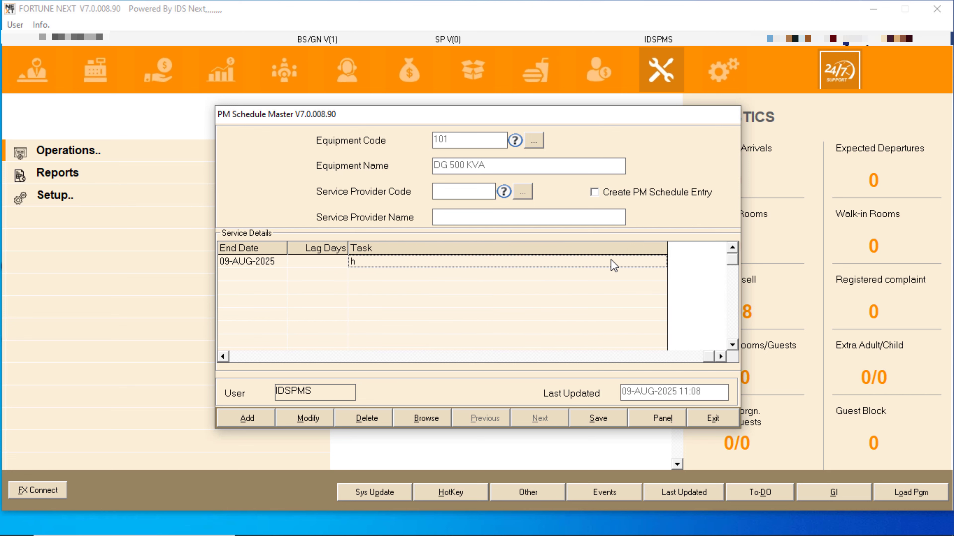
{"action": "key", "text": "BackSpace"}
{"action": "type", "text": "DG SHUD"}
{"action": "key", "text": "BackSpace"}
{"action": "key", "text": "BackSpace"}
{"action": "type", "text": "PUD BE"}
{"action": "key", "text": "BackSpace"}
{"action": "key", "text": "BackSpace"}
{"action": "key", "text": "BackSpace"}
{"action": "key", "text": "BackSpace"}
{"action": "key", "text": "BackSpace"}
{"action": "key", "text": "BackSpace"}
{"action": "type", "text": "OULD BE CLEAN PROPERLY"}
{"action": "key", "text": "Return"}
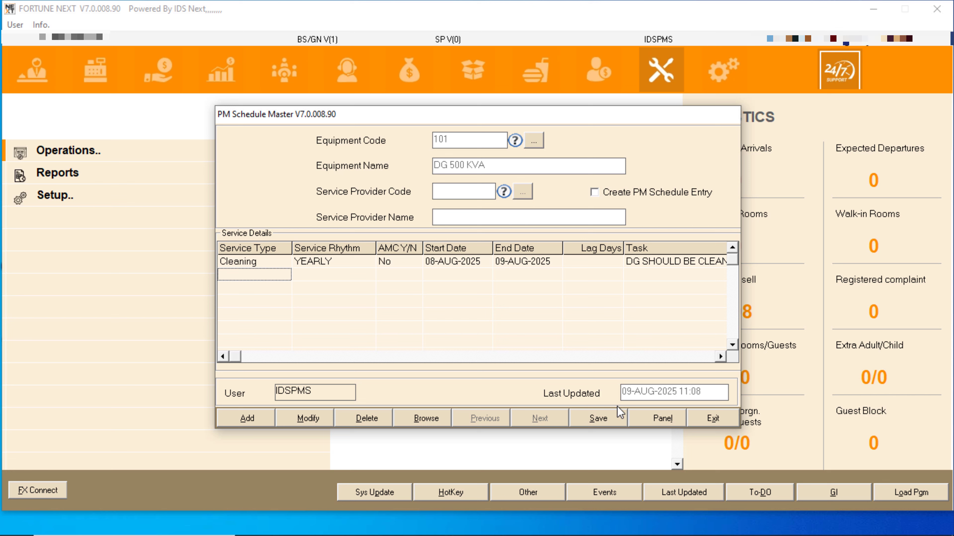
{"action": "left_click", "coordinate": [611, 420]}
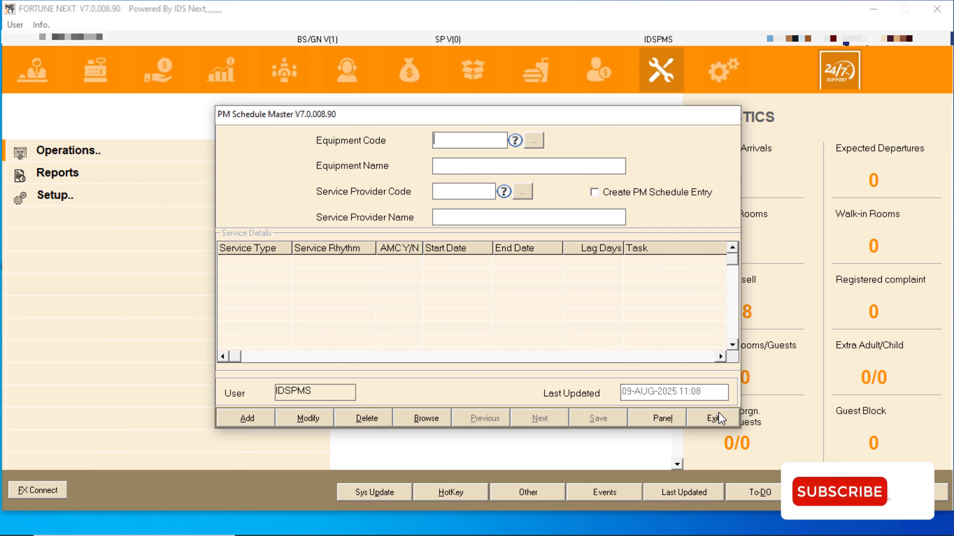
{"action": "left_click", "coordinate": [713, 418]}
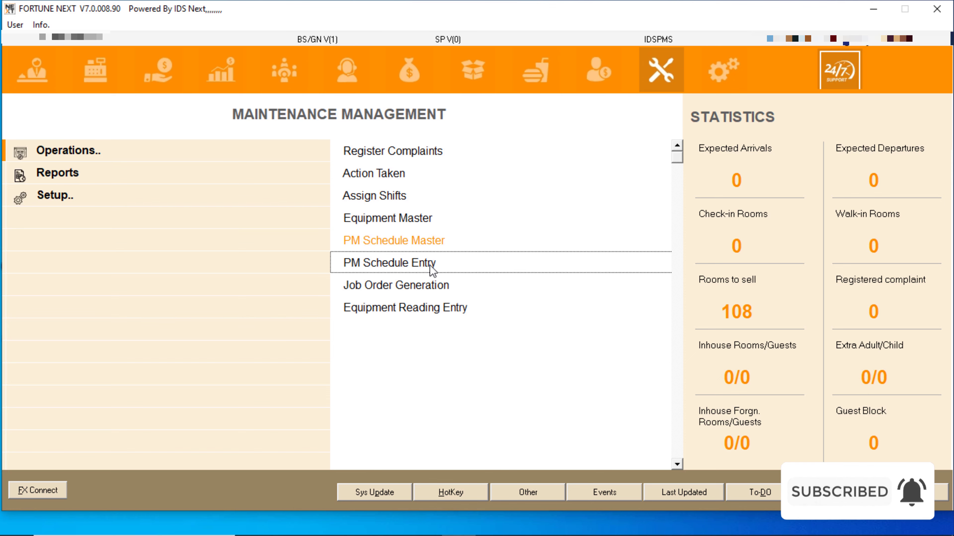
Step: Start a PM schedule entry for the DG 500 KVA yearly Cleaning schedule with scheduled date 09-AUG-2025
{"action": "left_click", "coordinate": [417, 270]}
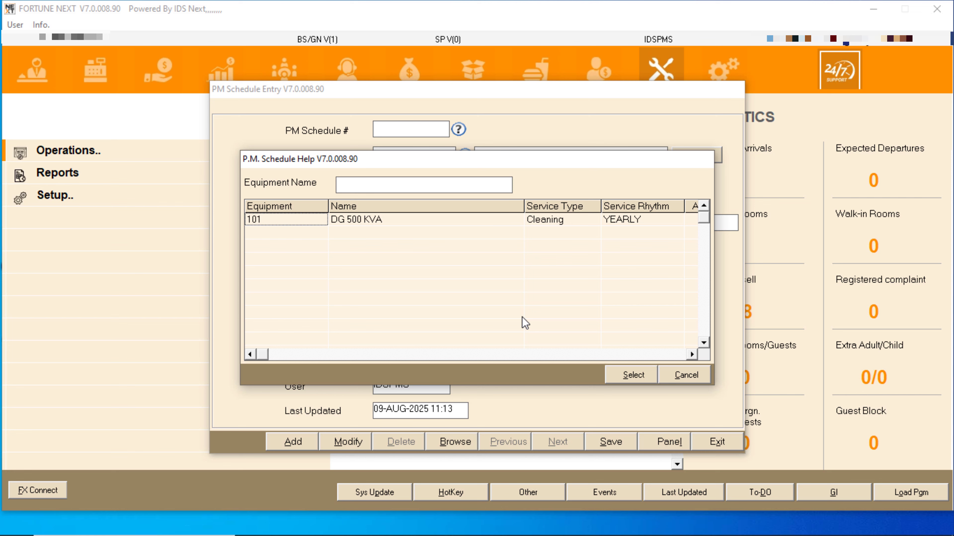
{"action": "key", "text": "Return"}
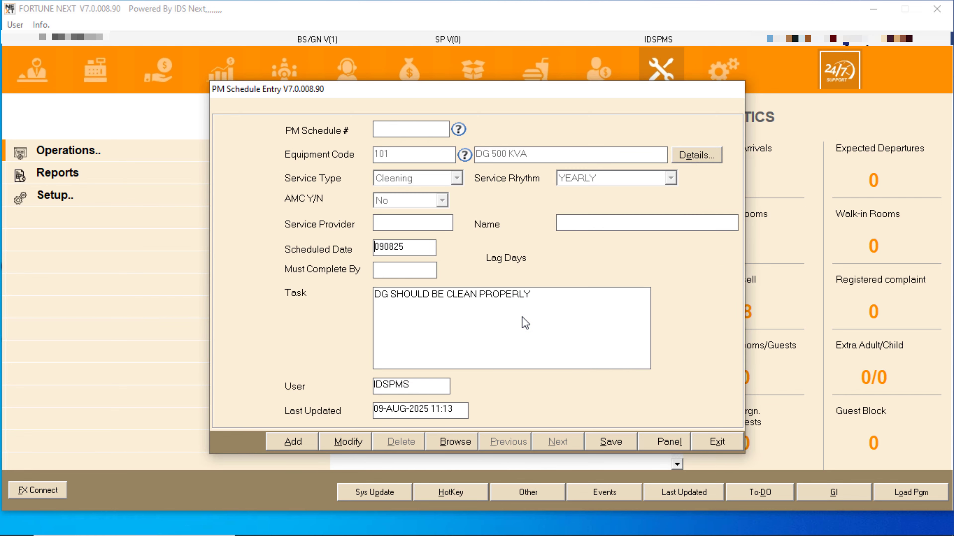
{"action": "key", "text": "Return"}
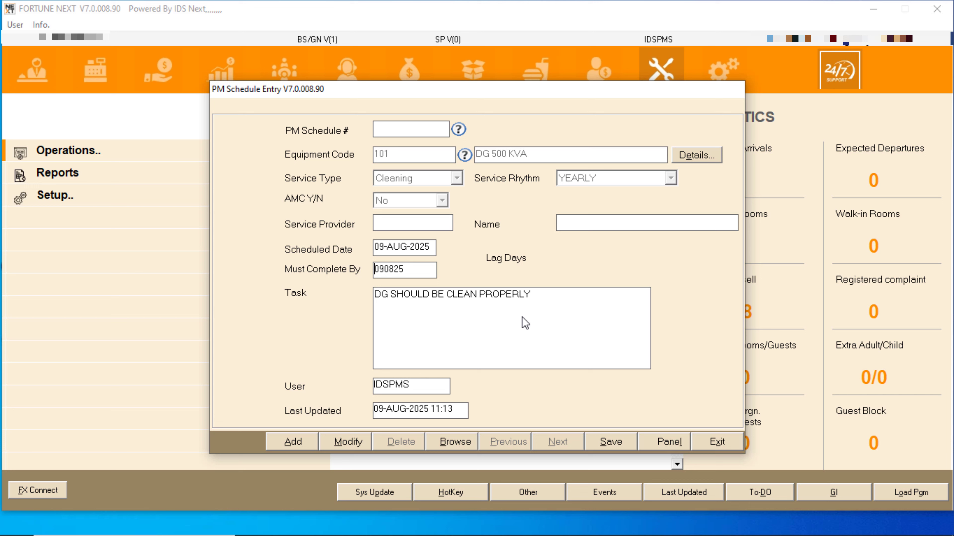
Step: Try to set the Must Complete By date to 10-AUG-2025, and close the schedule entry without saving
{"action": "key", "text": "Delete"}
{"action": "key", "text": "Delete"}
{"action": "type", "text": "10"}
{"action": "key", "text": "Tab"}
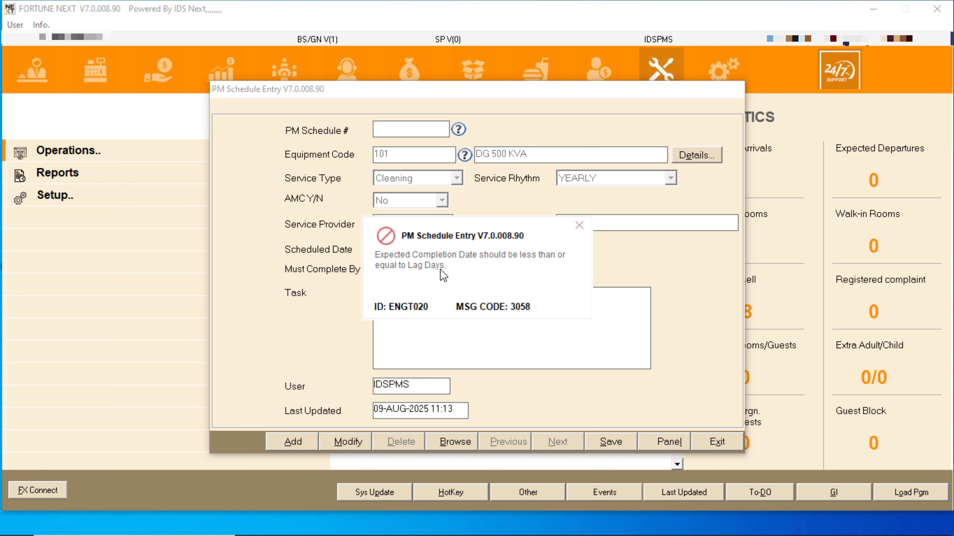
{"action": "left_click", "coordinate": [579, 225]}
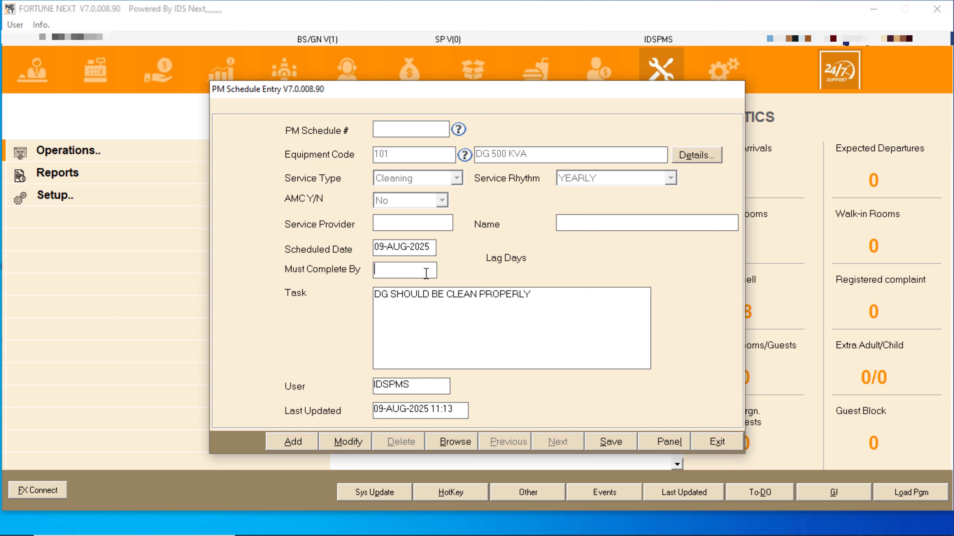
{"action": "key", "text": "Return"}
{"action": "left_click", "coordinate": [385, 269]}
{"action": "left_click", "coordinate": [716, 442]}
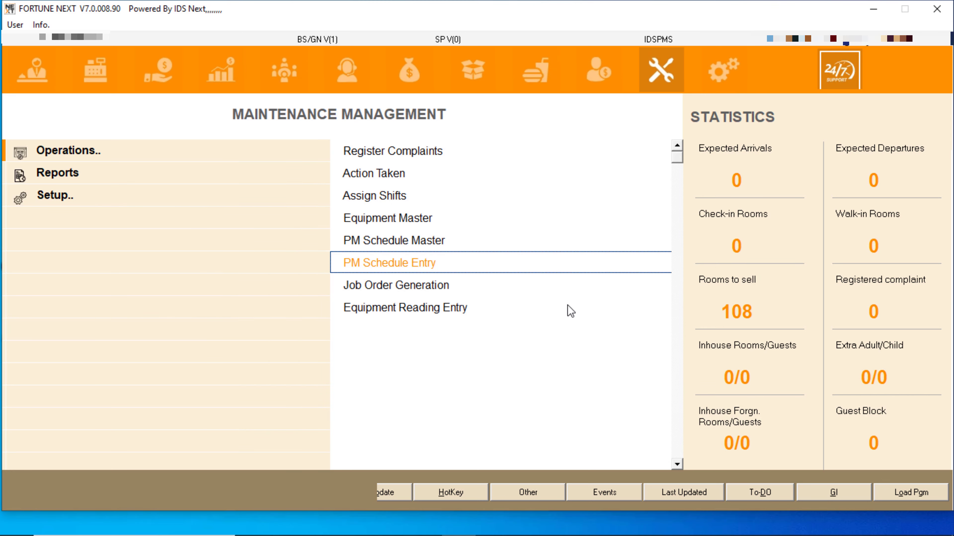
Step: Modify the saved DG 500 KVA schedule in PM Schedule Master by editing the Cleaning line's lag days, and save it
{"action": "left_click", "coordinate": [434, 243]}
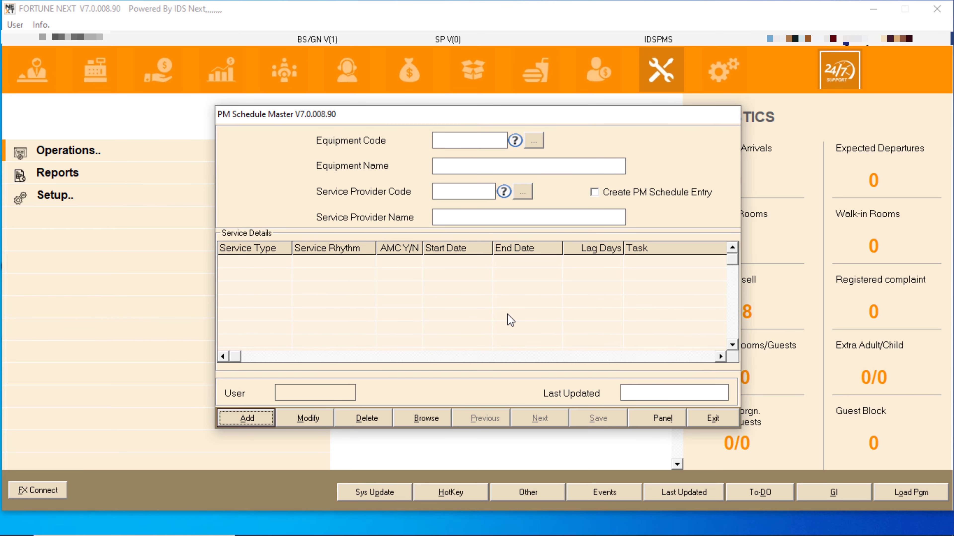
{"action": "key", "text": "alt+m"}
{"action": "key", "text": "F1"}
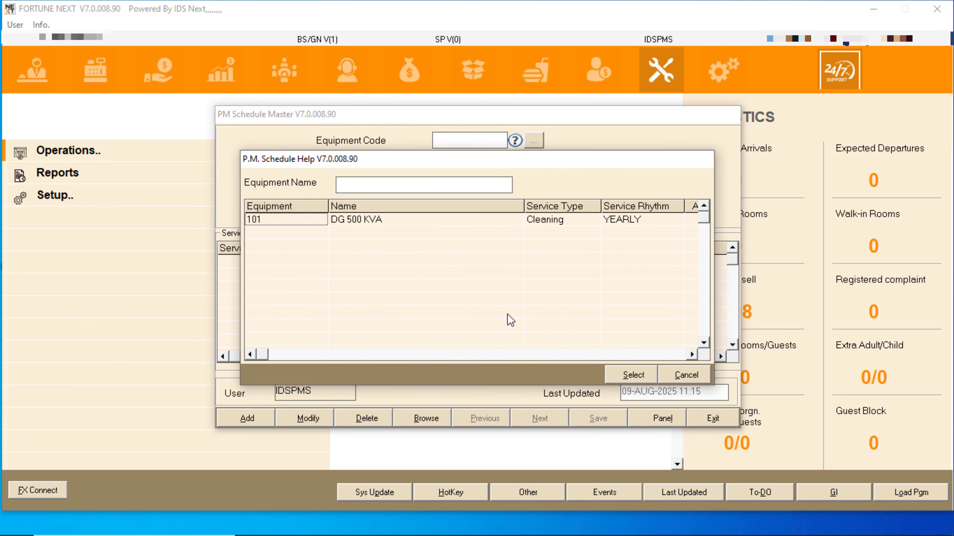
{"action": "key", "text": "Return"}
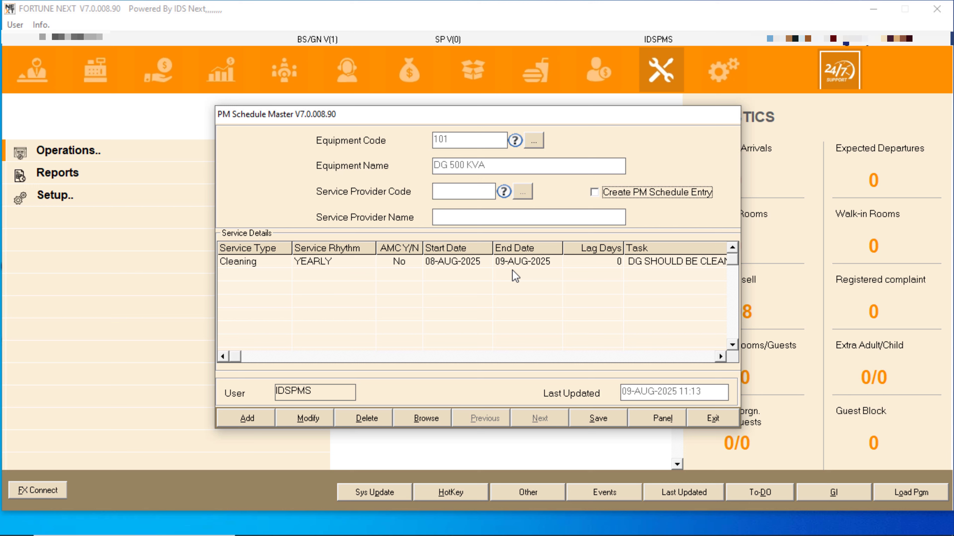
{"action": "left_click", "coordinate": [589, 266]}
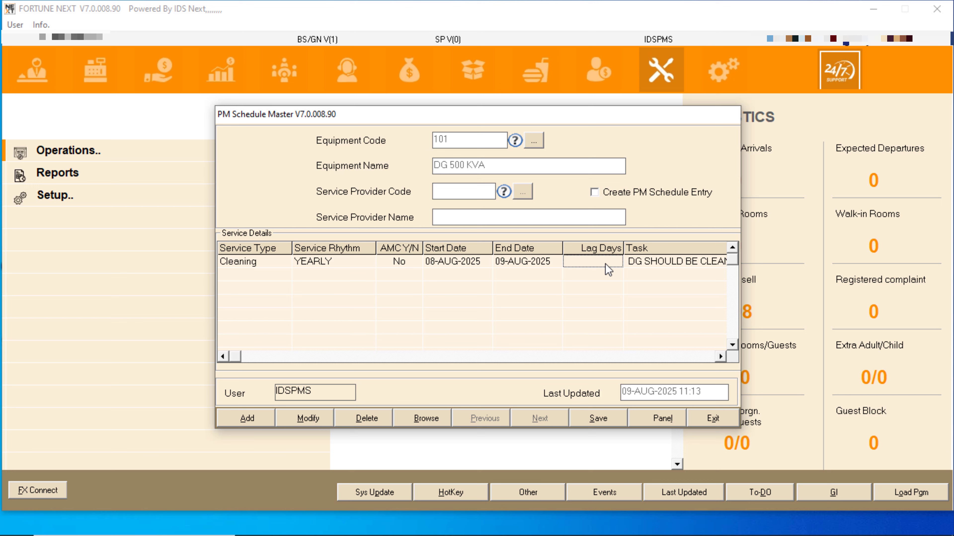
{"action": "type", "text": "2"}
{"action": "key", "text": "BackSpace"}
{"action": "left_click", "coordinate": [618, 419]}
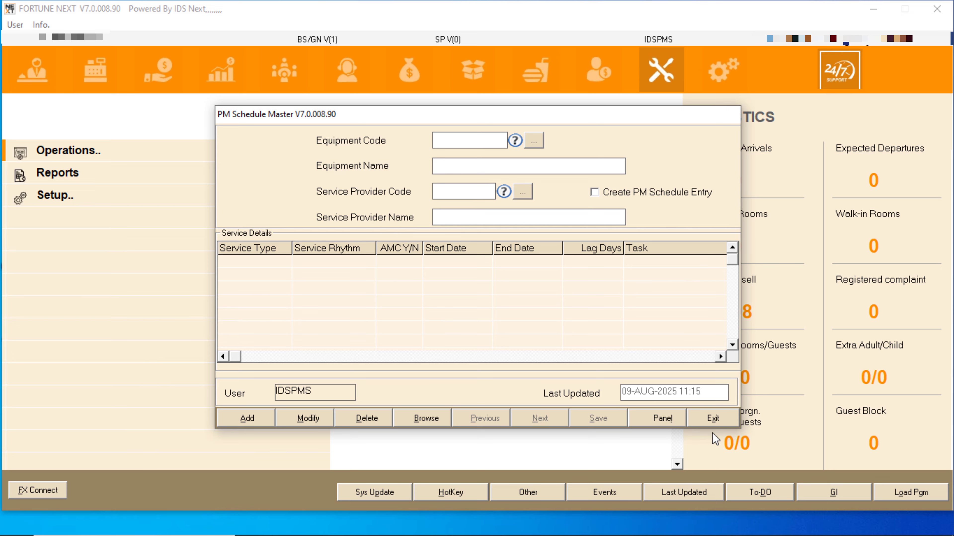
Step: Close PM Schedule Master and start a PM schedule entry for the DG 500 KVA yearly Cleaning schedule with scheduled date 09-AUG-2025
{"action": "left_click", "coordinate": [713, 419]}
{"action": "left_click", "coordinate": [415, 268]}
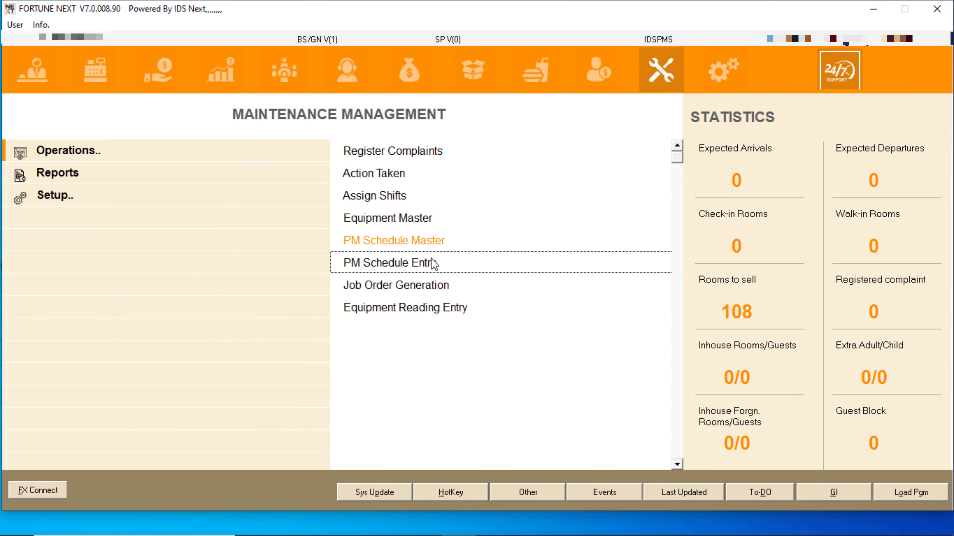
{"action": "left_click", "coordinate": [415, 264]}
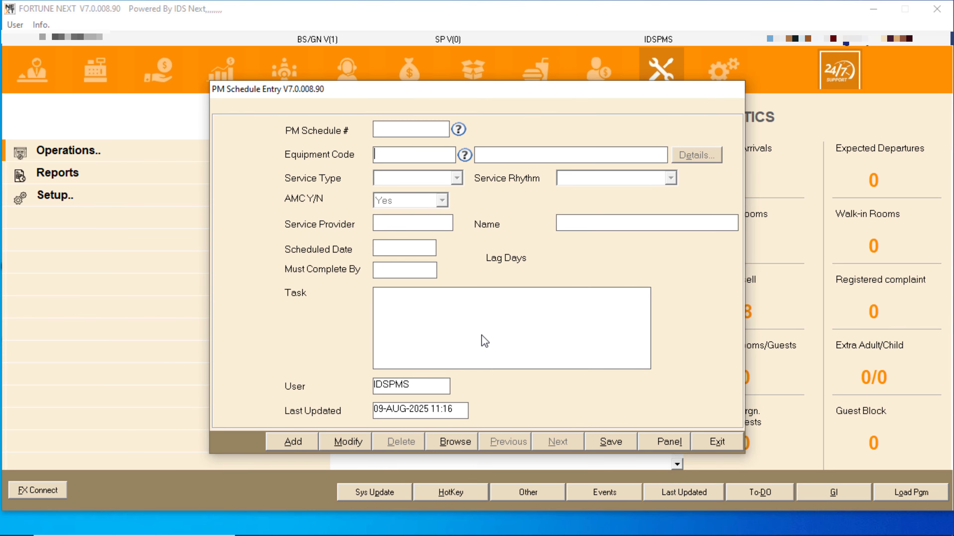
{"action": "key", "text": "F1"}
{"action": "key", "text": "Return"}
{"action": "key", "text": "Return"}
Step: Try to set the Must Complete By date to 10-AUG-2025 after first entering 09-AUG-2025
{"action": "type", "text": "090825"}
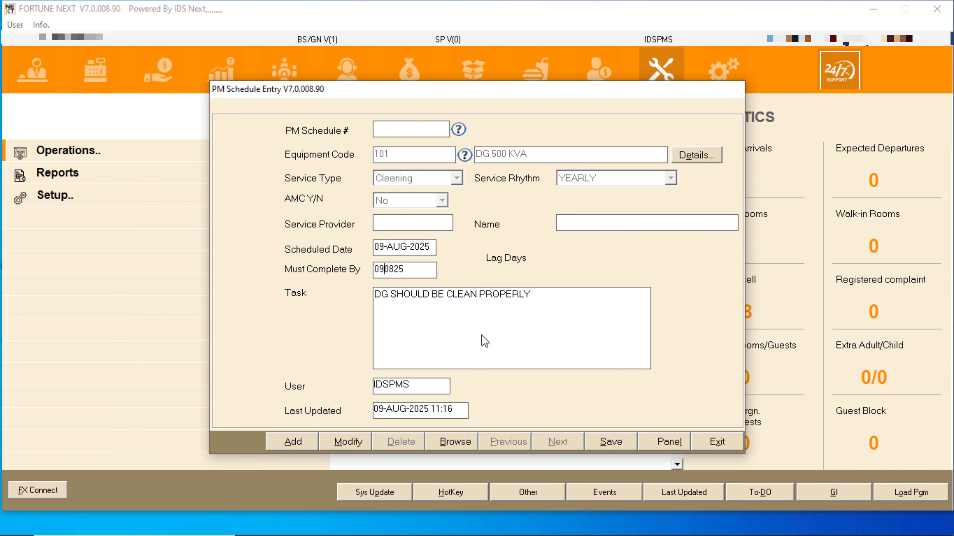
{"action": "key", "text": "Return"}
{"action": "left_click", "coordinate": [387, 267]}
{"action": "key", "text": "BackSpace"}
{"action": "key", "text": "BackSpace"}
{"action": "type", "text": "10"}
{"action": "key", "text": "Return"}
Step: Try to set the Must Complete By date to 11-AUG-2025
{"action": "left_click", "coordinate": [382, 269]}
{"action": "key", "text": "Delete"}
{"action": "key", "text": "Delete"}
{"action": "type", "text": "11"}
{"action": "key", "text": "Tab"}
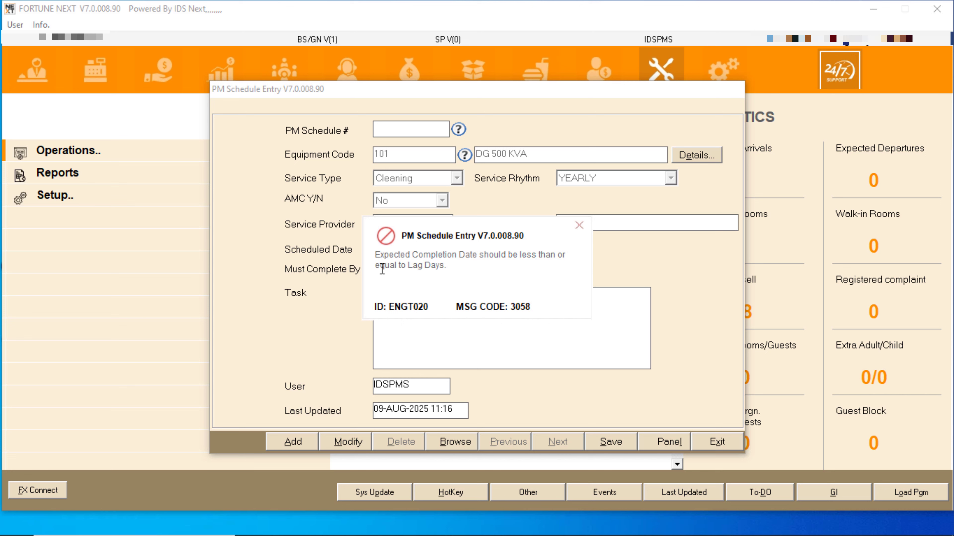
{"action": "key", "text": "Return"}
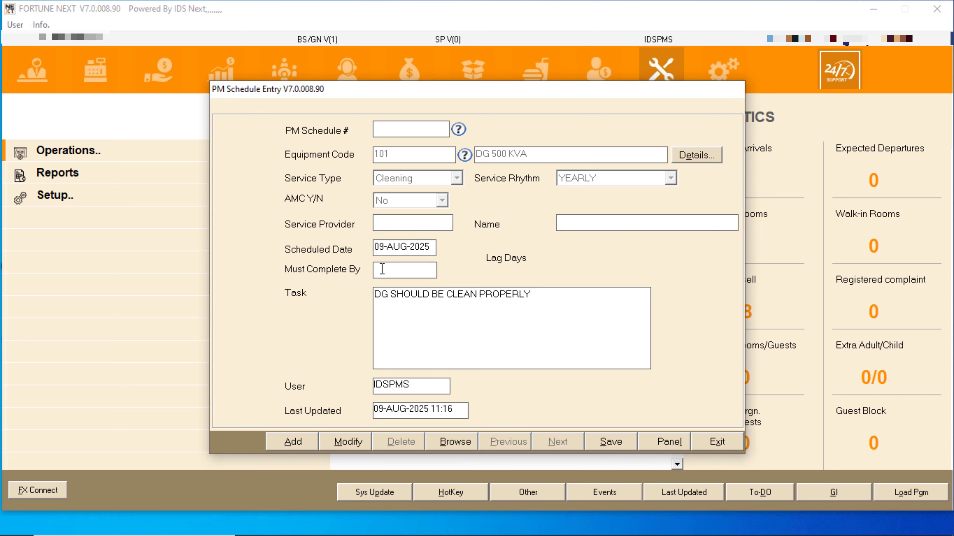
Step: Enter 10-AUG-2025 as the Must Complete By date, save the PM schedule entry and close it
{"action": "key", "text": "Tab"}
{"action": "key", "text": "Tab"}
{"action": "key", "text": "Return"}
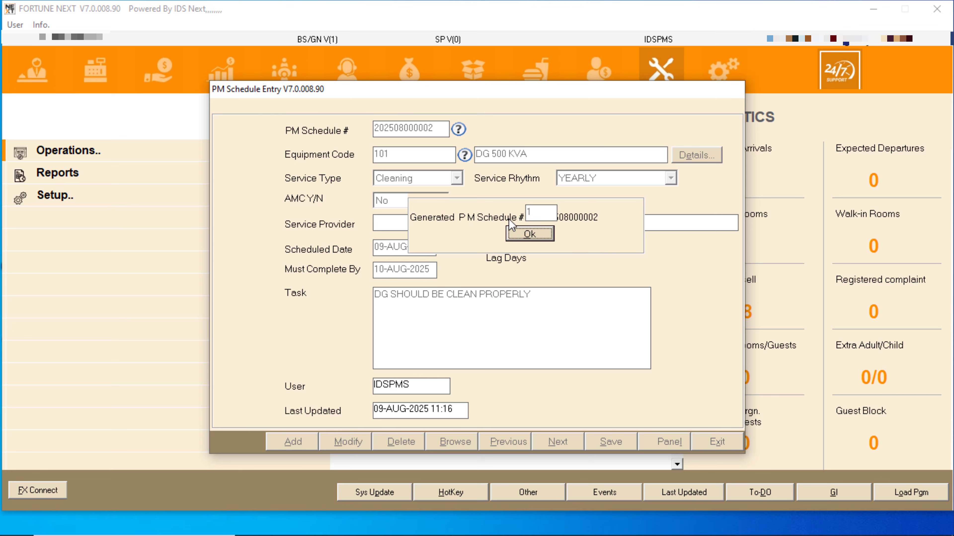
{"action": "left_click", "coordinate": [529, 229]}
{"action": "left_click", "coordinate": [730, 443]}
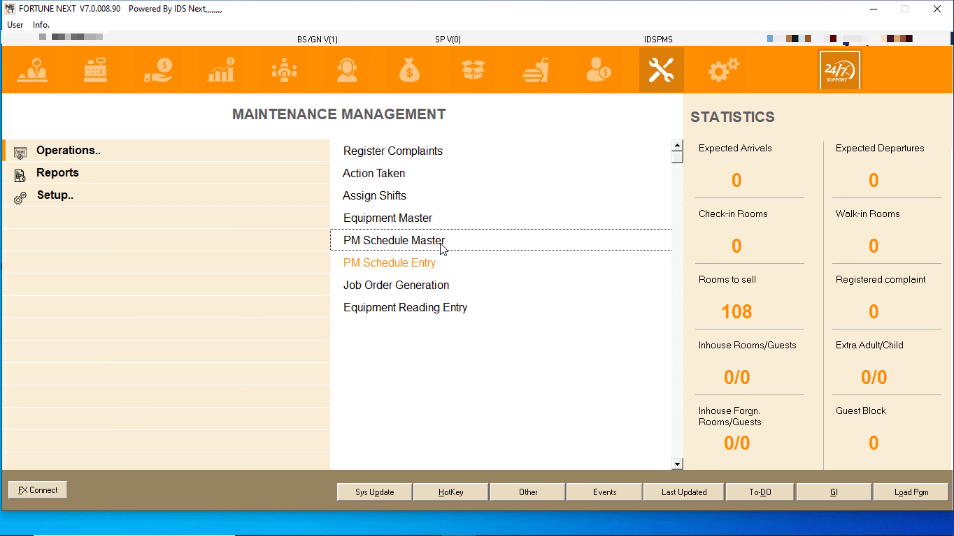
Step: Start a new Action Taken record based on a PM Schedule #
{"action": "left_click", "coordinate": [401, 174]}
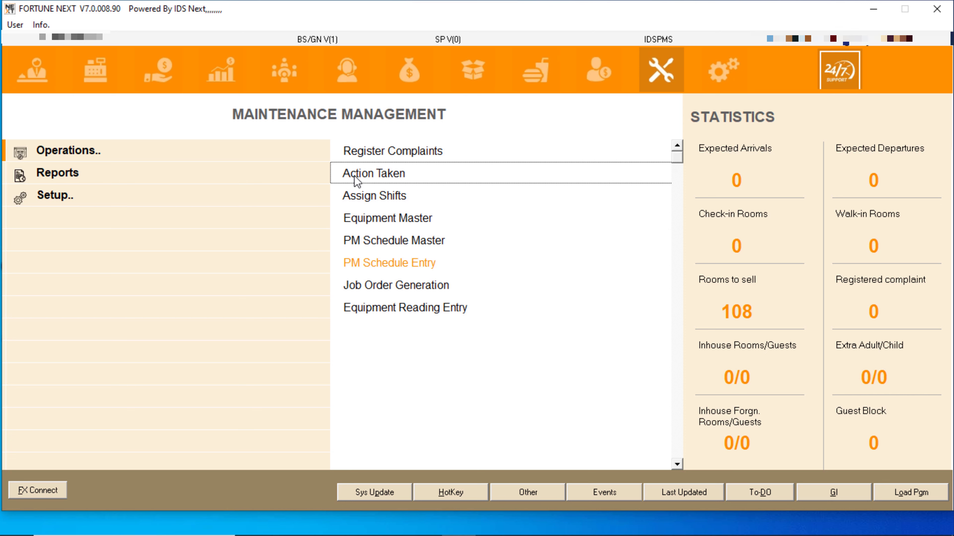
{"action": "double_click", "coordinate": [410, 179]}
{"action": "left_click", "coordinate": [296, 470]}
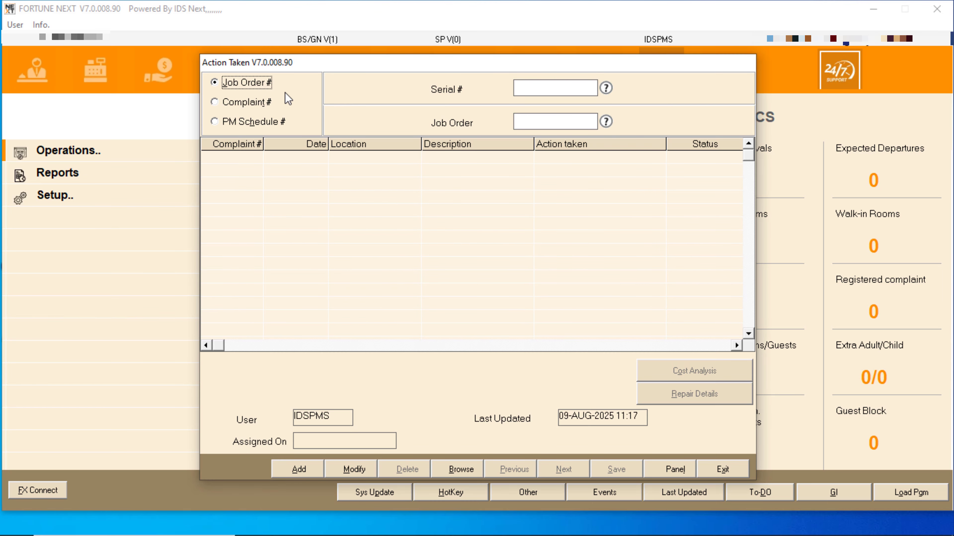
{"action": "left_click", "coordinate": [243, 125]}
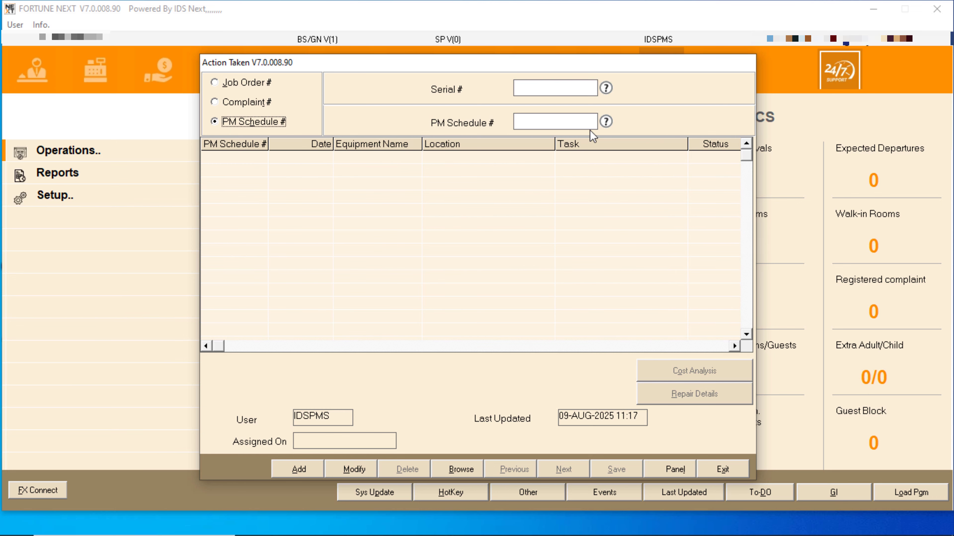
Step: Look up equipment DG 500 KVA and load its yearly Cleaning schedule dated 09-AUG-2025 into the Action Taken record
{"action": "double_click", "coordinate": [555, 124]}
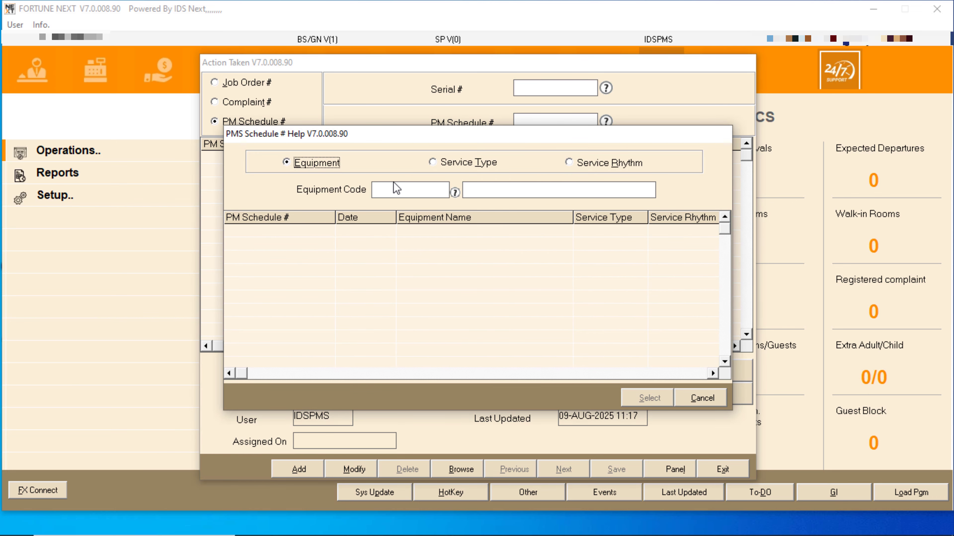
{"action": "left_click", "coordinate": [434, 191]}
{"action": "double_click", "coordinate": [414, 189]}
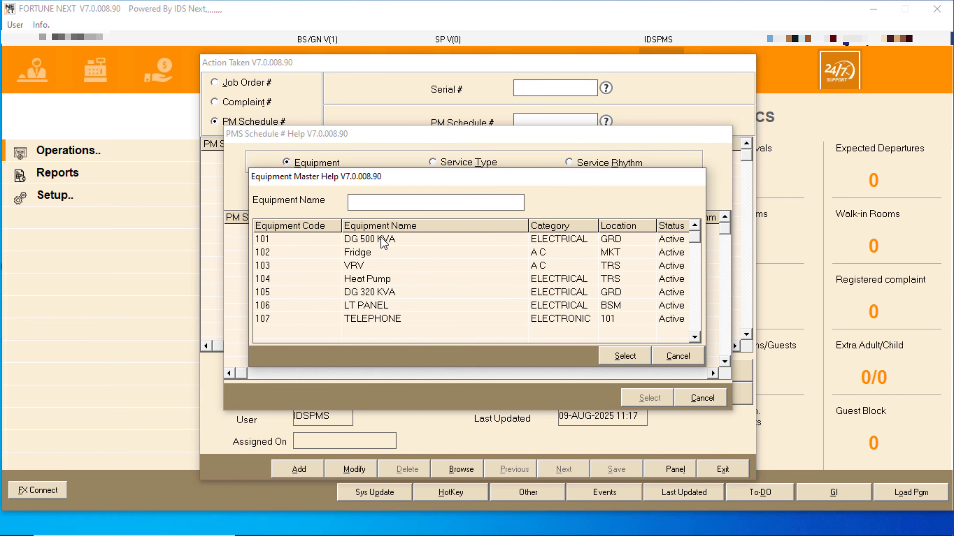
{"action": "double_click", "coordinate": [393, 240]}
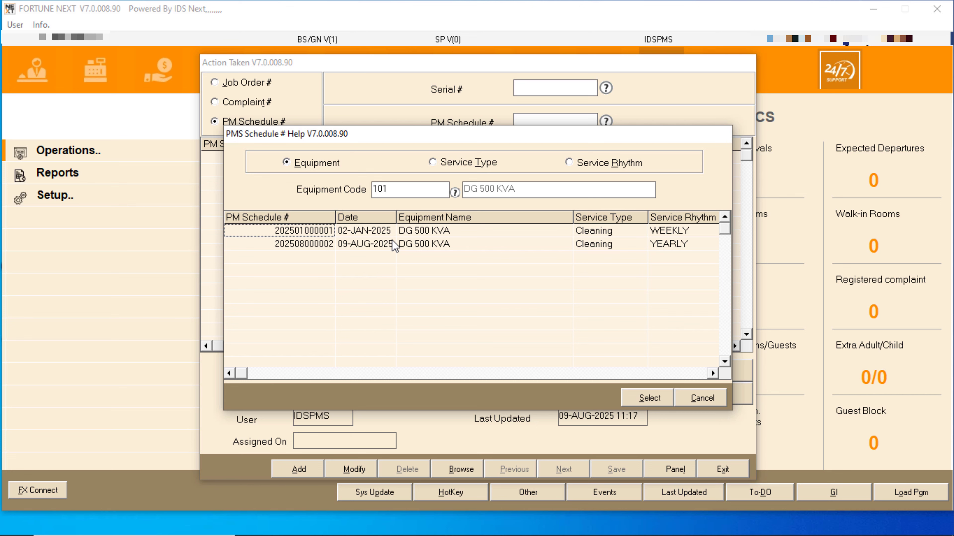
{"action": "left_click", "coordinate": [331, 246]}
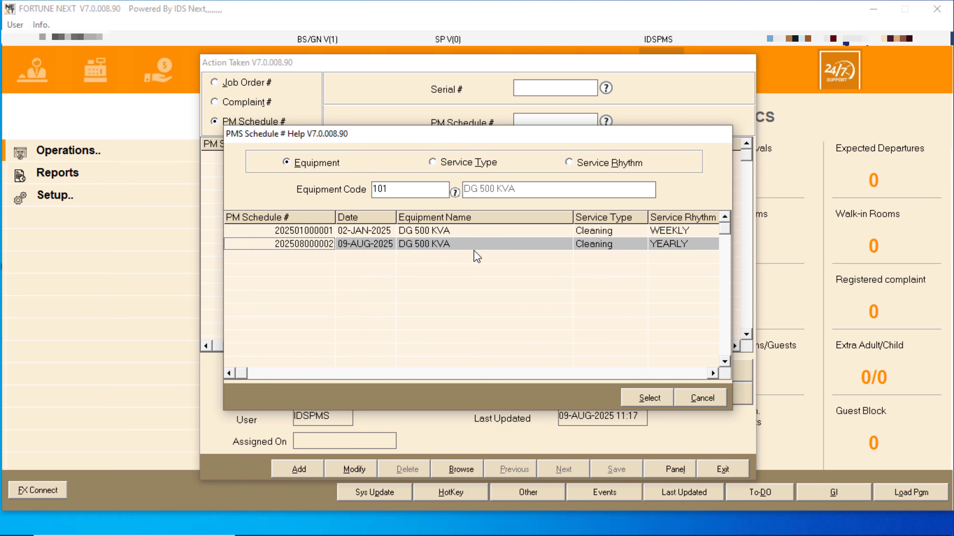
{"action": "double_click", "coordinate": [461, 250]}
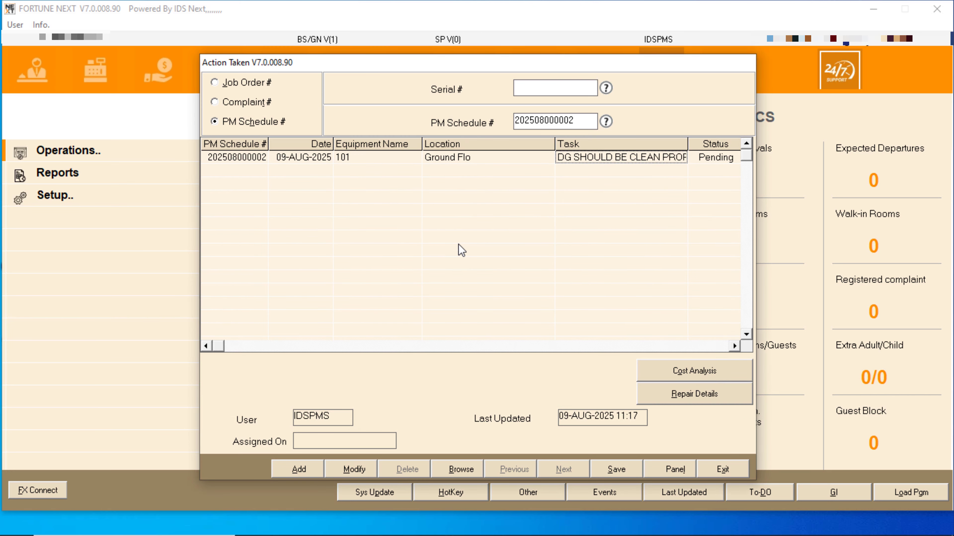
Step: Set the DG 500 KVA cleaning task's status to Closed and choose the employee responsible for it
{"action": "left_click", "coordinate": [734, 346]}
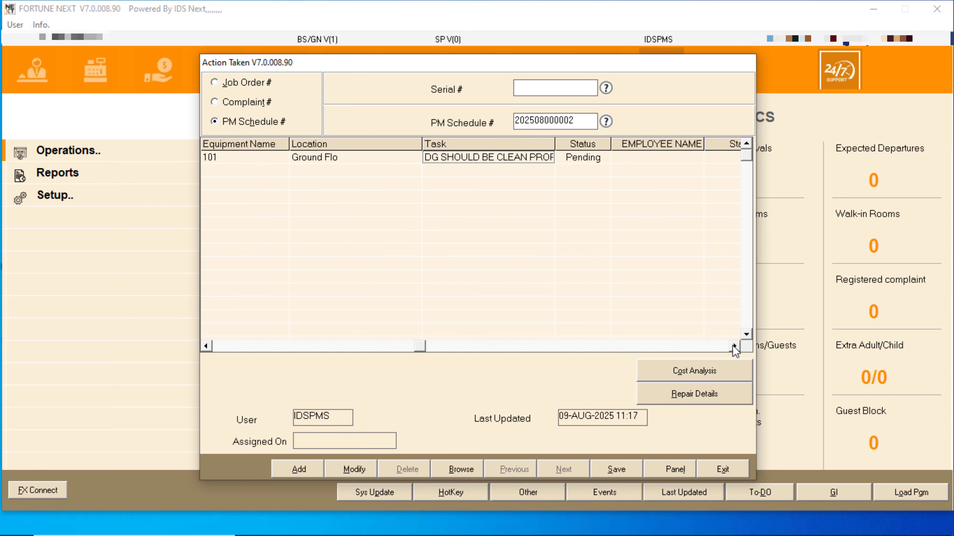
{"action": "left_click", "coordinate": [592, 158]}
{"action": "left_click", "coordinate": [597, 159]}
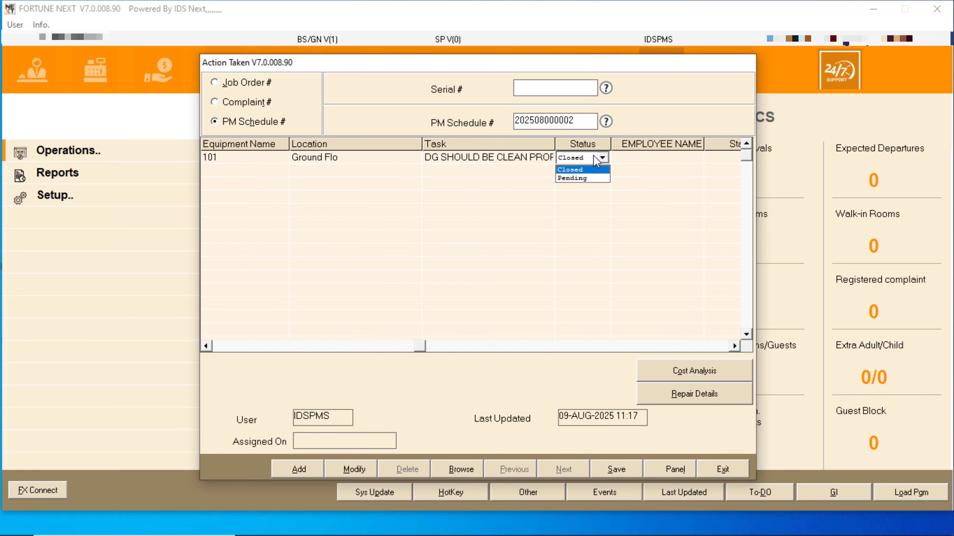
{"action": "left_click", "coordinate": [584, 169]}
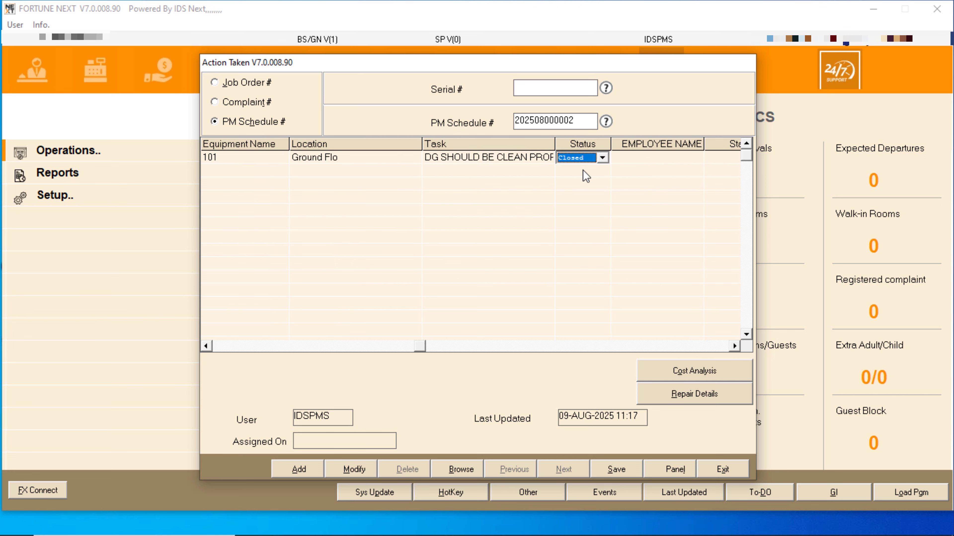
{"action": "left_click", "coordinate": [657, 160]}
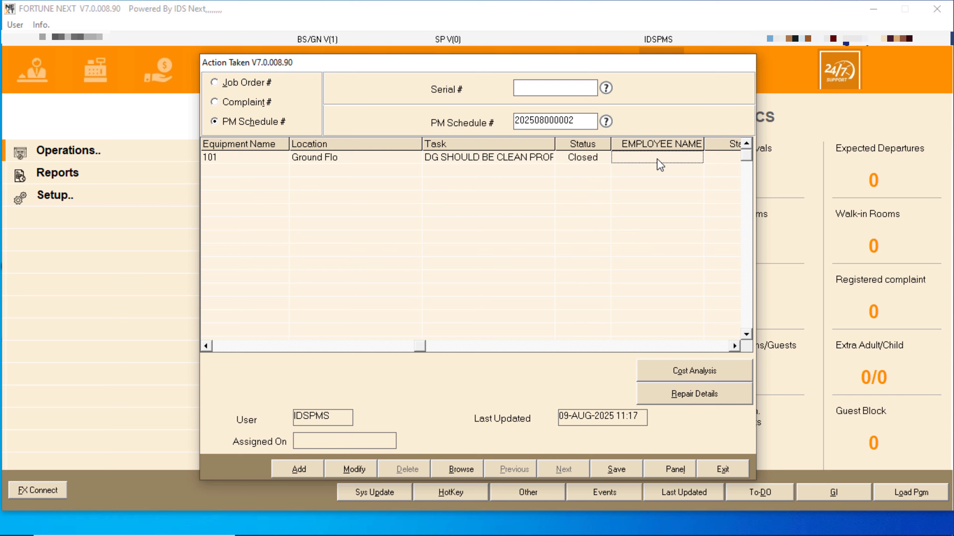
{"action": "left_click", "coordinate": [657, 159]}
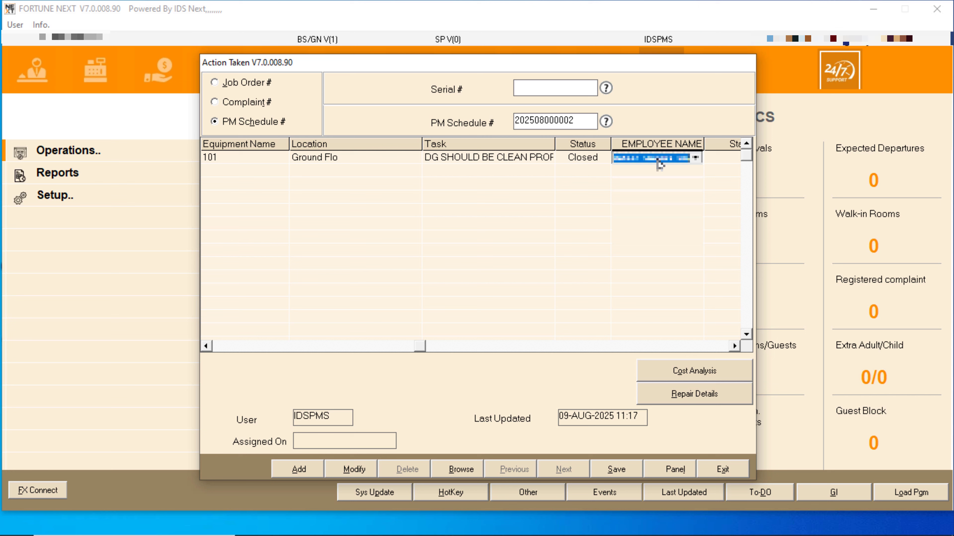
{"action": "left_click", "coordinate": [697, 158]}
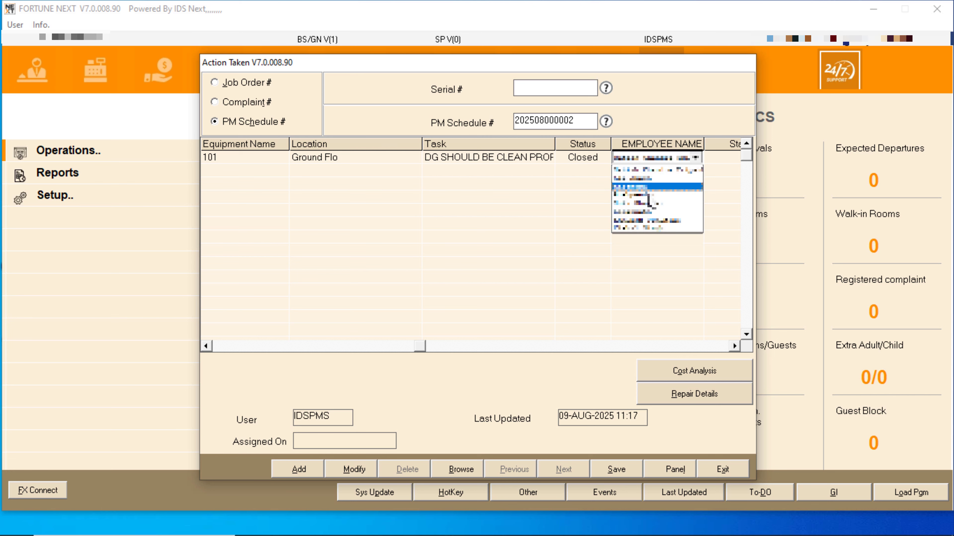
{"action": "left_click", "coordinate": [653, 221]}
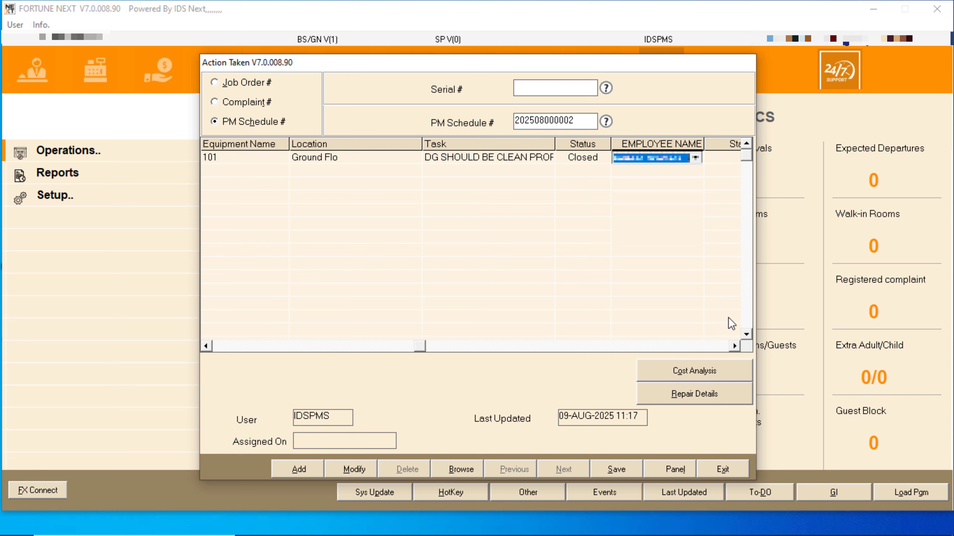
Step: Set the cleaning task's start to 09-AUG-2025 at 10:00 and its end to 09-AUG-2025 at 11:00
{"action": "left_click", "coordinate": [734, 346]}
{"action": "left_click", "coordinate": [400, 157]}
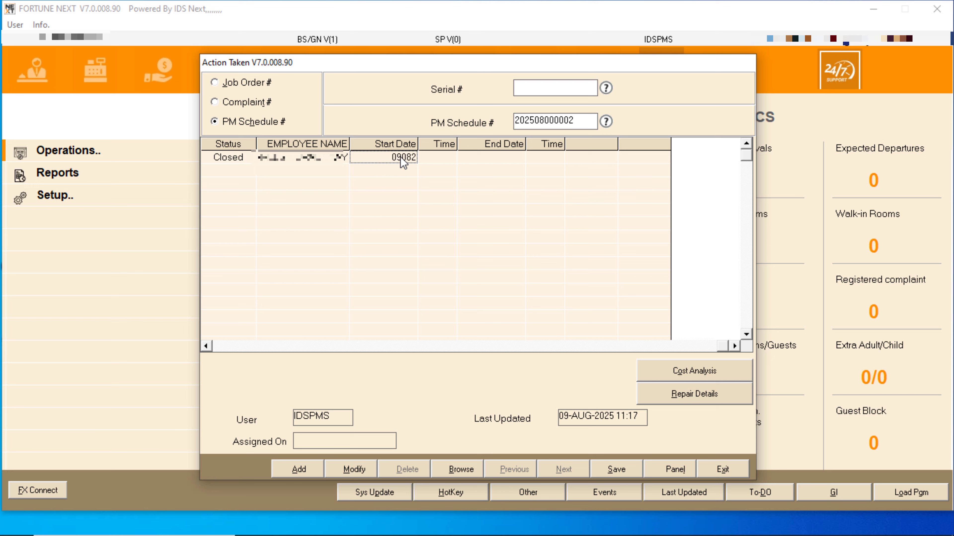
{"action": "key", "text": "Tab"}
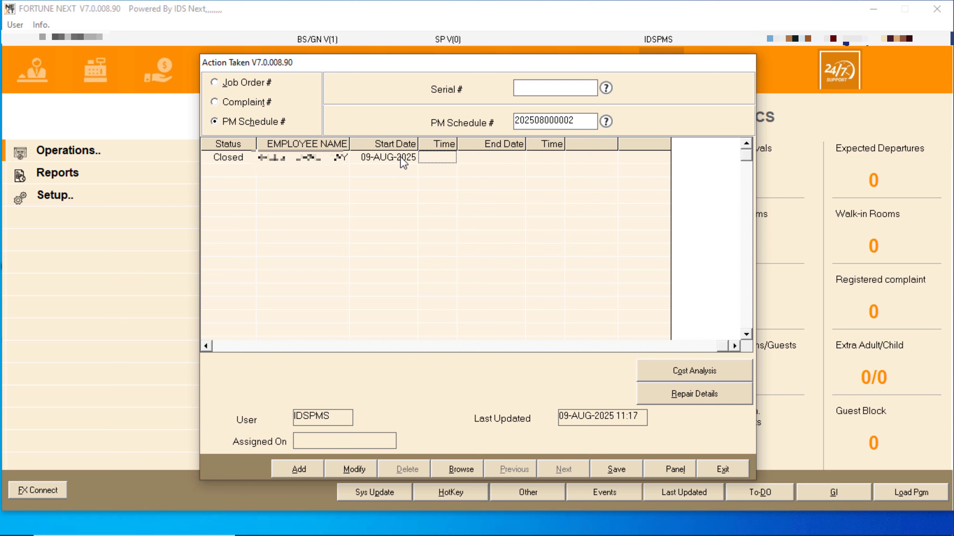
{"action": "type", "text": "10"}
{"action": "key", "text": "Tab"}
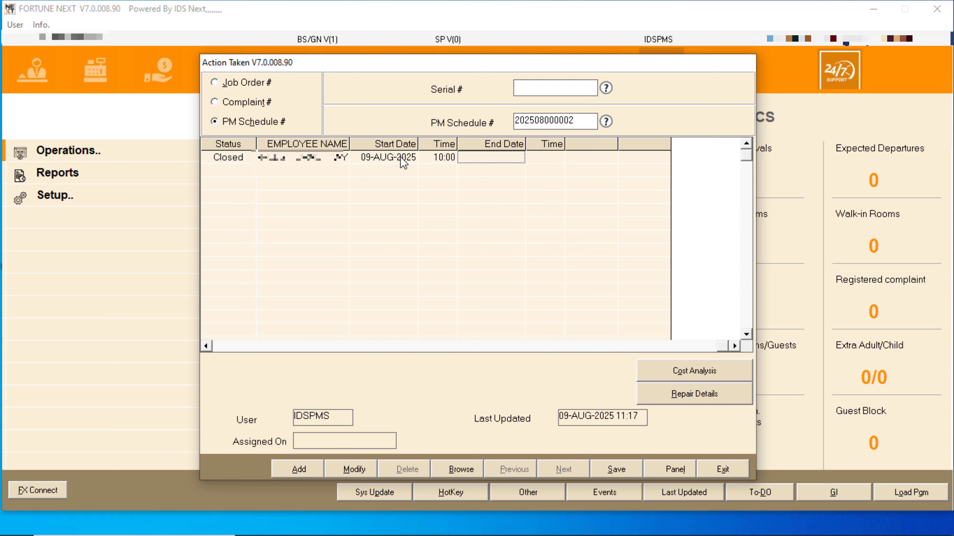
{"action": "type", "text": "090825"}
{"action": "key", "text": "Return"}
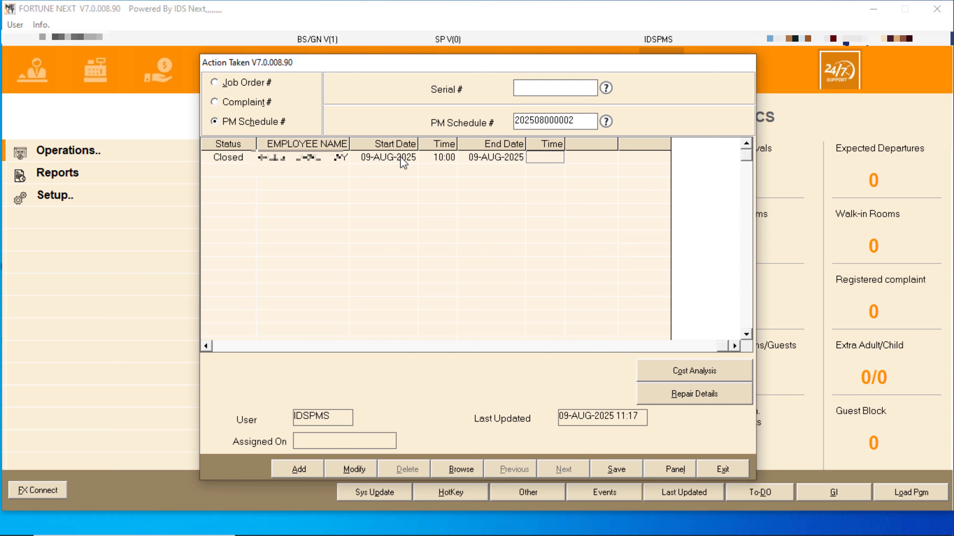
{"action": "key", "text": "Return"}
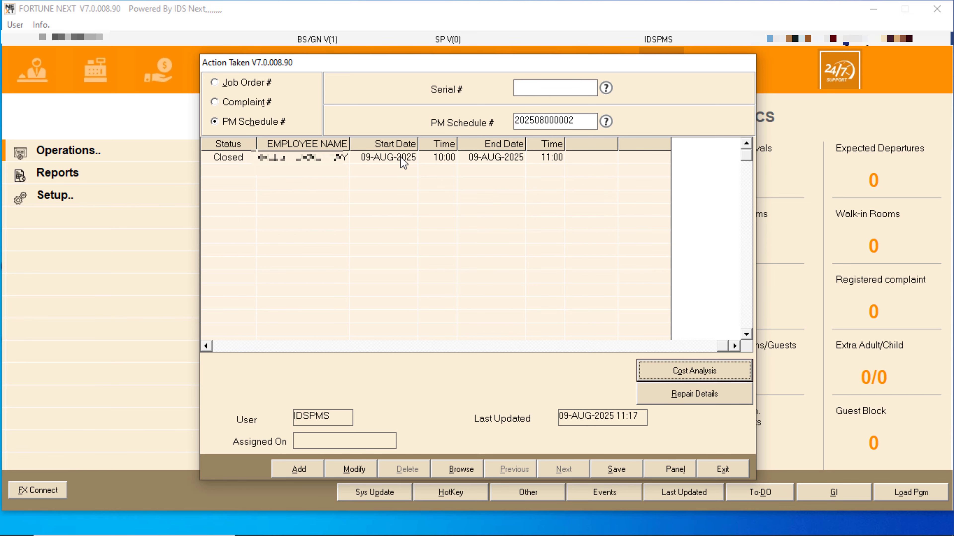
Step: Fill in a cost analysis item for the DG cleaning schedule with cost category SERVICE CHARGE and amount 500
{"action": "key", "text": "Return"}
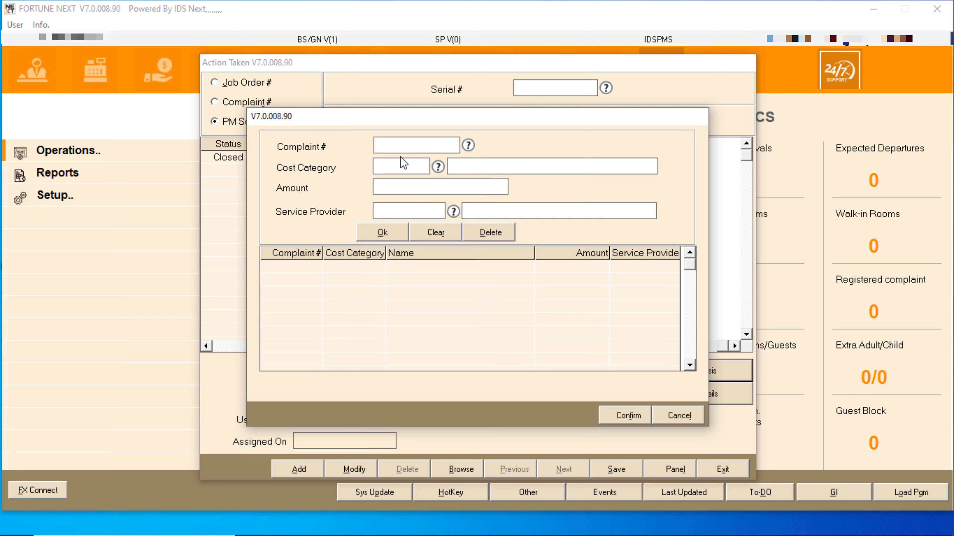
{"action": "left_click", "coordinate": [400, 157]}
{"action": "key", "text": "Return"}
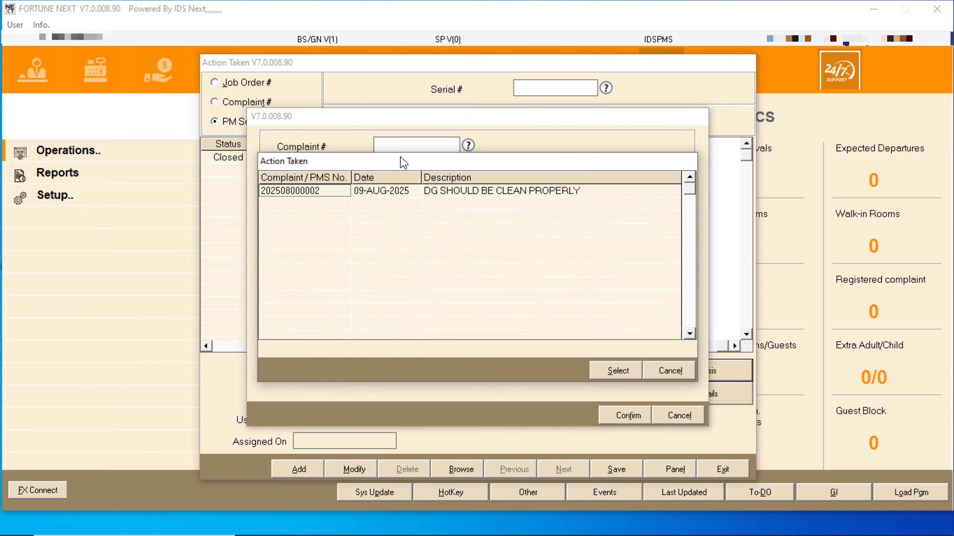
{"action": "key", "text": "Return"}
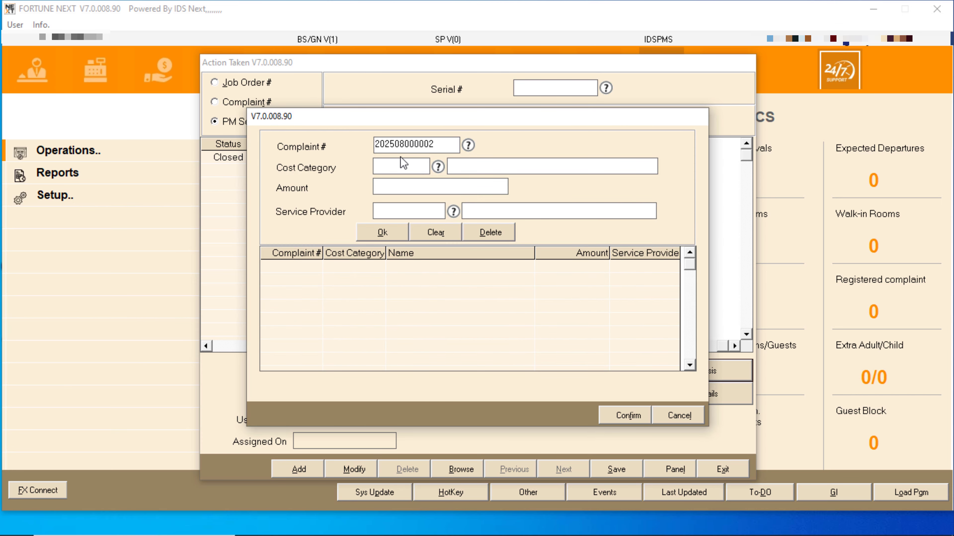
{"action": "key", "text": "Return"}
{"action": "key", "text": "Down"}
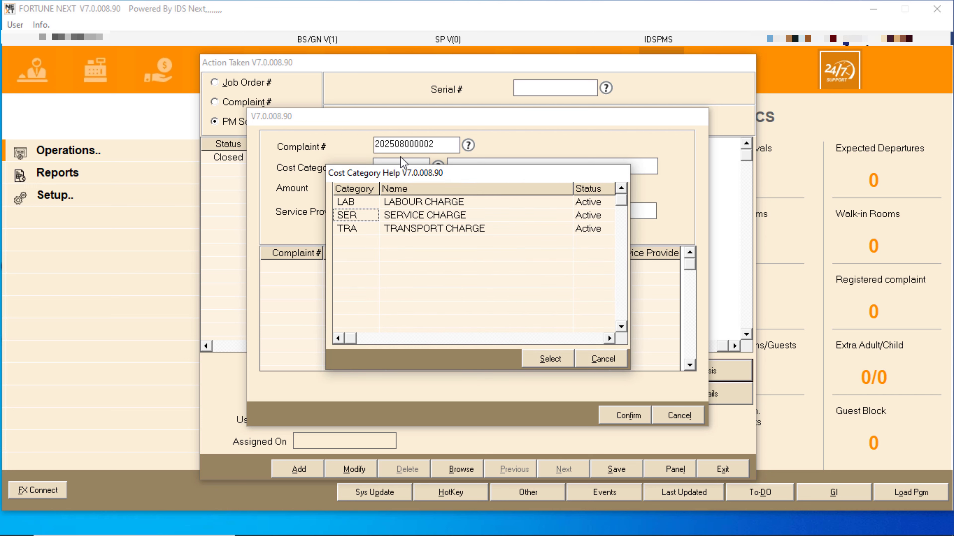
{"action": "key", "text": "Return"}
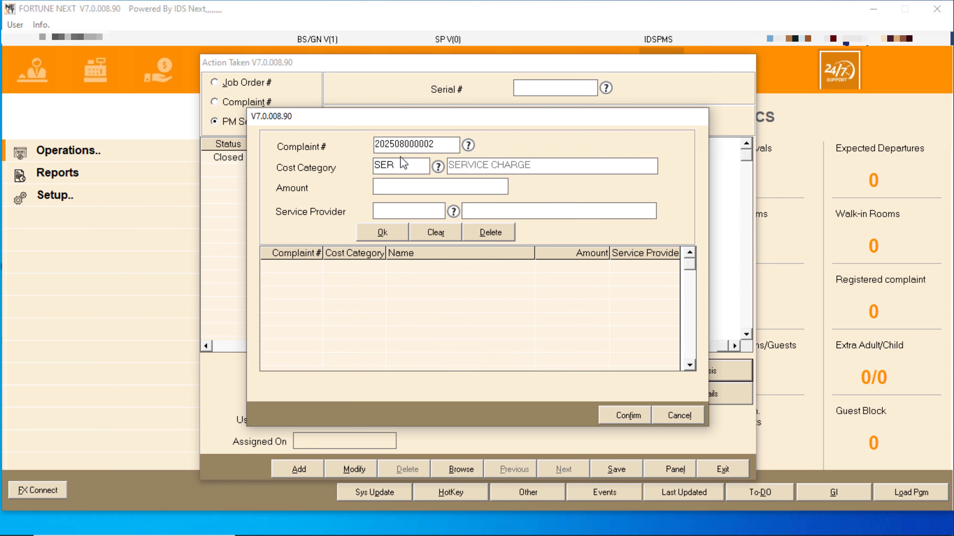
{"action": "type", "text": "500"}
{"action": "key", "text": "Return"}
{"action": "key", "text": "Return"}
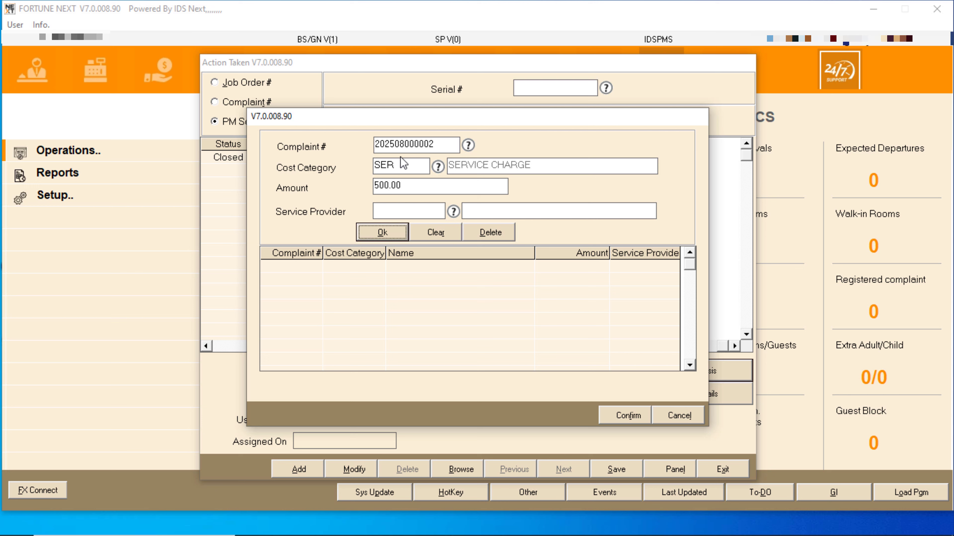
Step: Add the SERVICE CHARGE item of 500 to the cost analysis without a service provider and confirm the cost analysis
{"action": "left_click", "coordinate": [401, 210]}
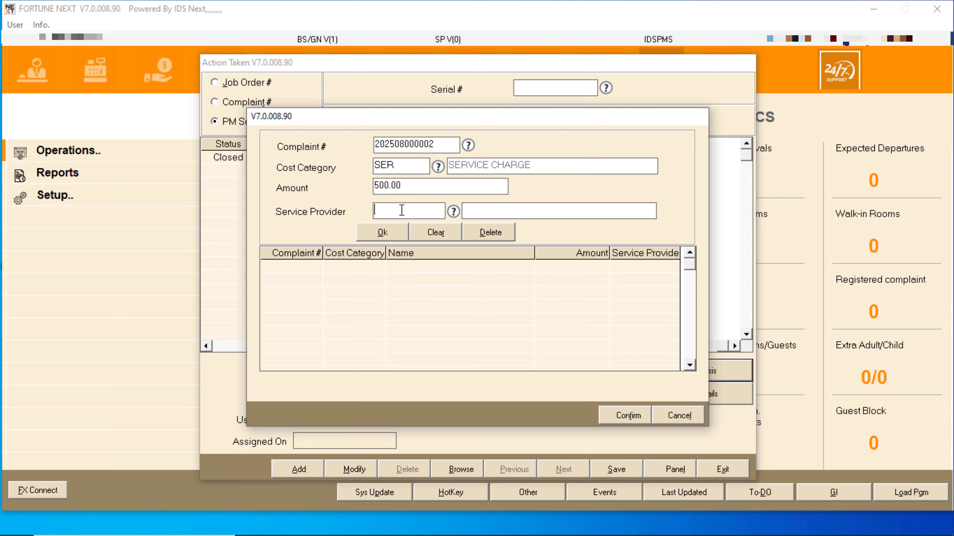
{"action": "key", "text": "F2"}
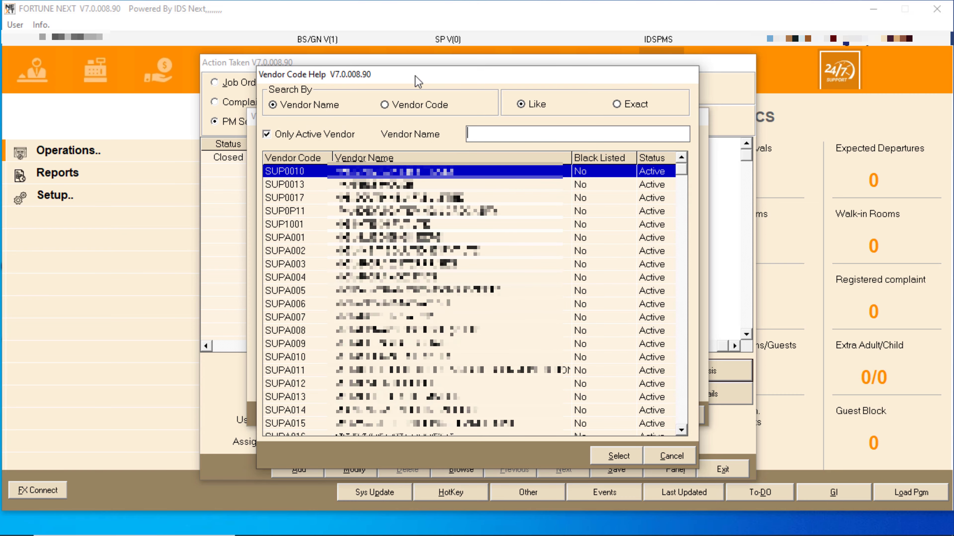
{"action": "left_click", "coordinate": [675, 457]}
{"action": "left_click", "coordinate": [383, 236]}
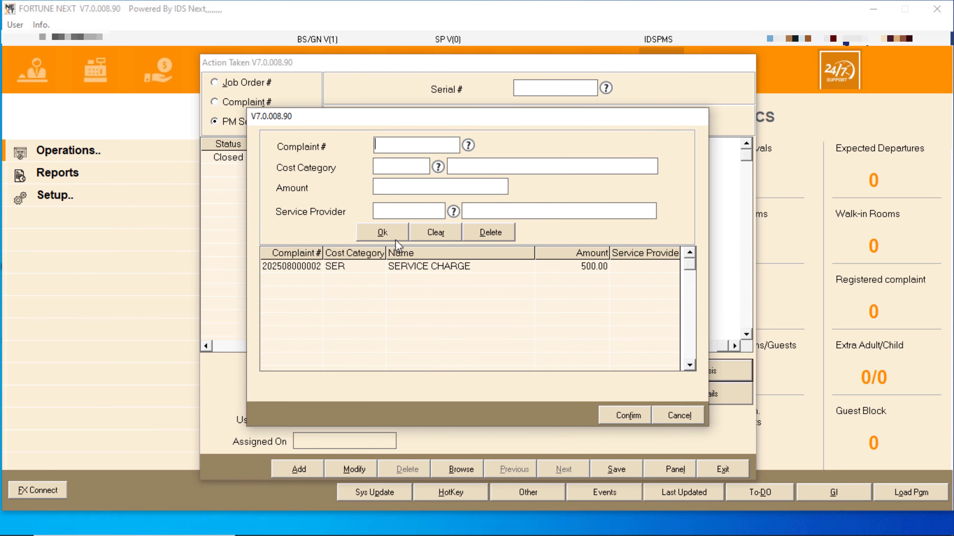
{"action": "left_click", "coordinate": [631, 421]}
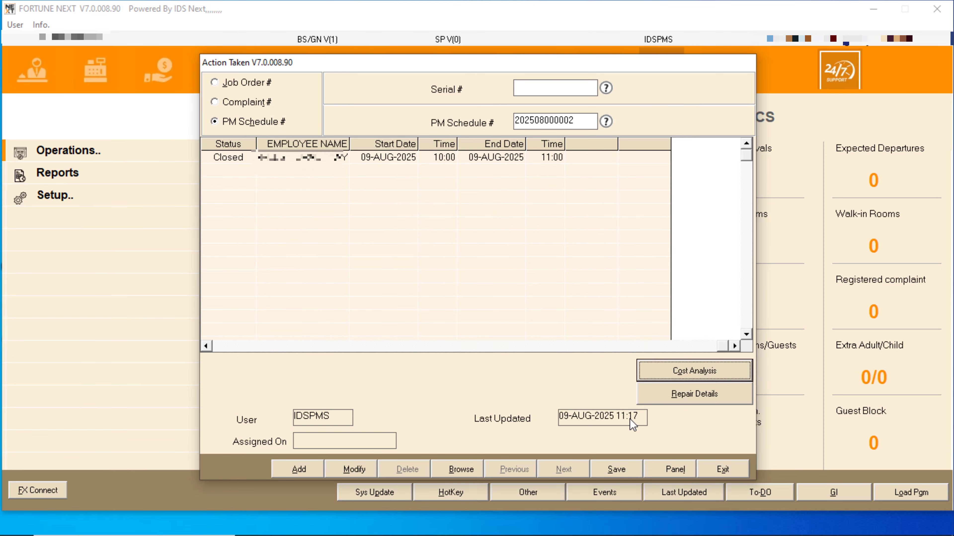
Step: Start a repair details item for DG 500 KVA from ENGINEERING STORE, open its item lookup, and cancel the repair details
{"action": "left_click", "coordinate": [715, 396]}
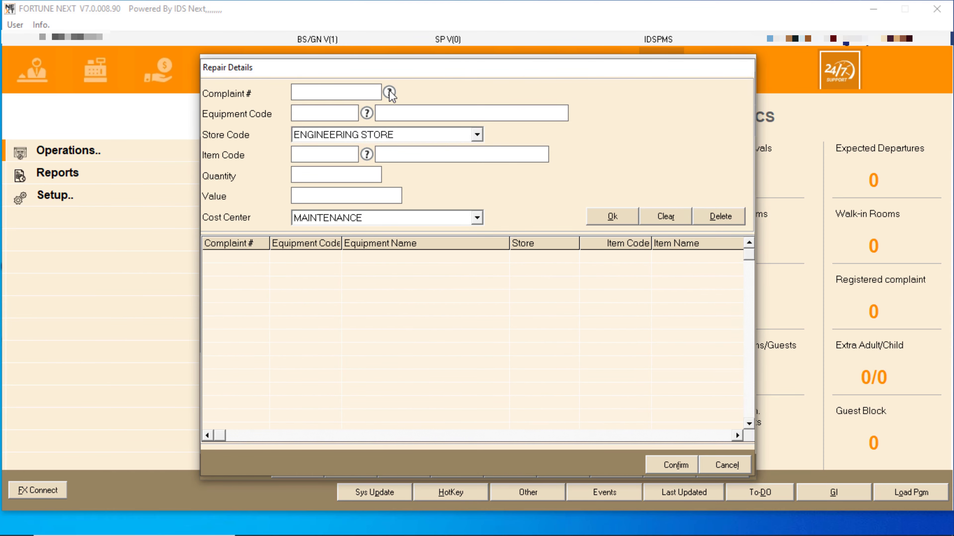
{"action": "double_click", "coordinate": [335, 91]}
{"action": "double_click", "coordinate": [308, 192]}
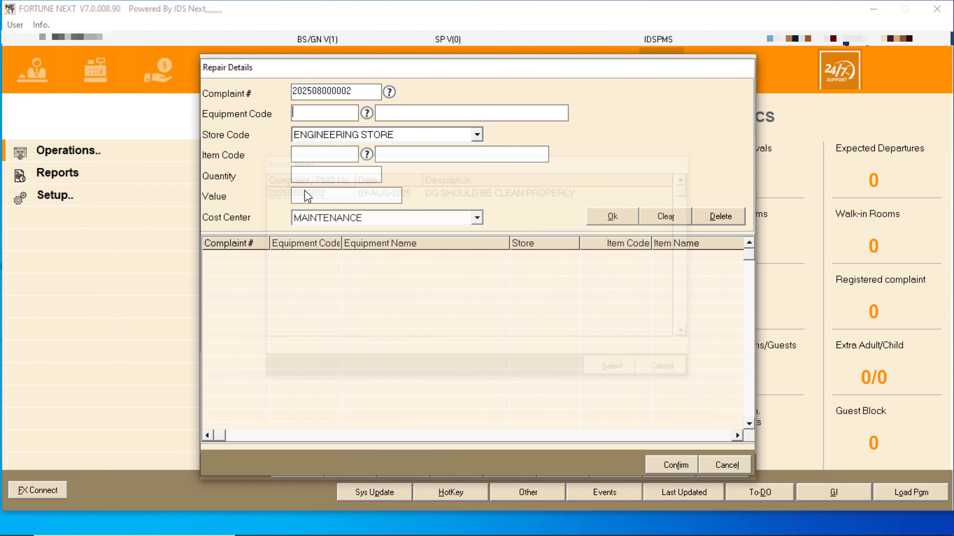
{"action": "double_click", "coordinate": [308, 114]}
{"action": "double_click", "coordinate": [387, 238]}
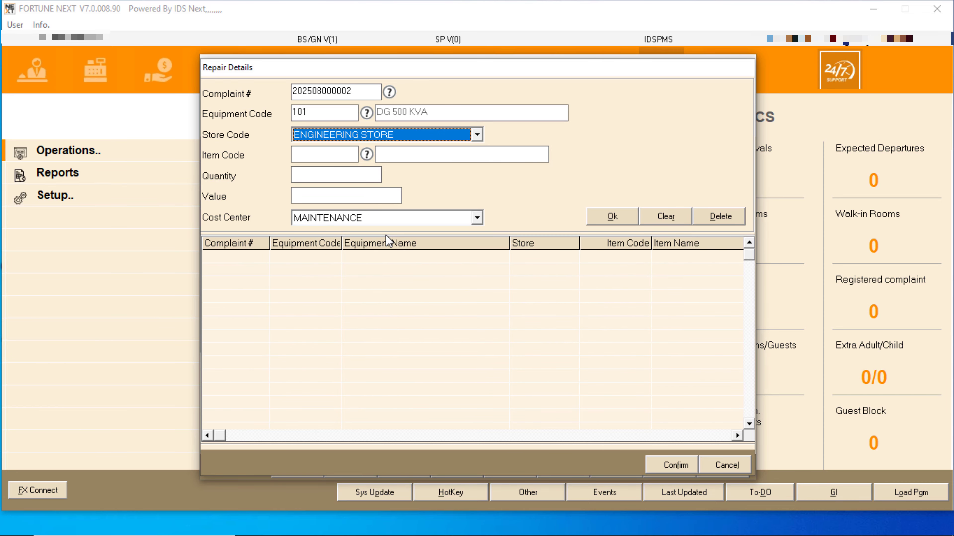
{"action": "key", "text": "Return"}
{"action": "key", "text": "Return"}
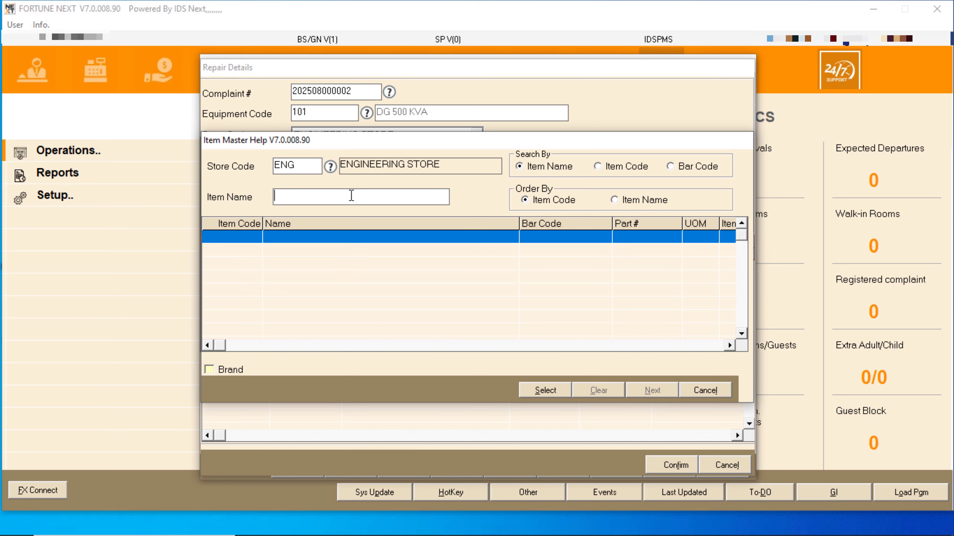
{"action": "left_click", "coordinate": [704, 391]}
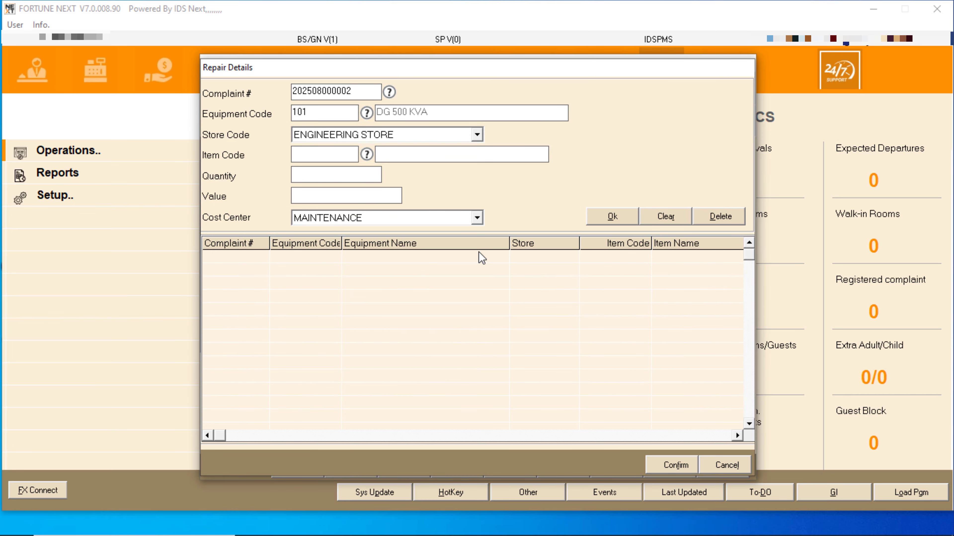
{"action": "left_click", "coordinate": [722, 469]}
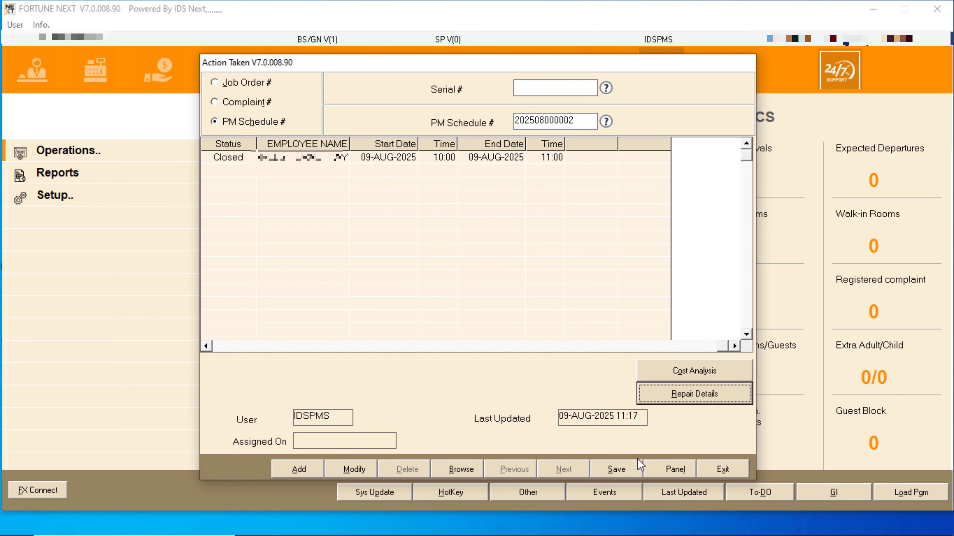
Step: Save the DG 500 KVA Action Taken record and close its window
{"action": "left_click", "coordinate": [621, 469]}
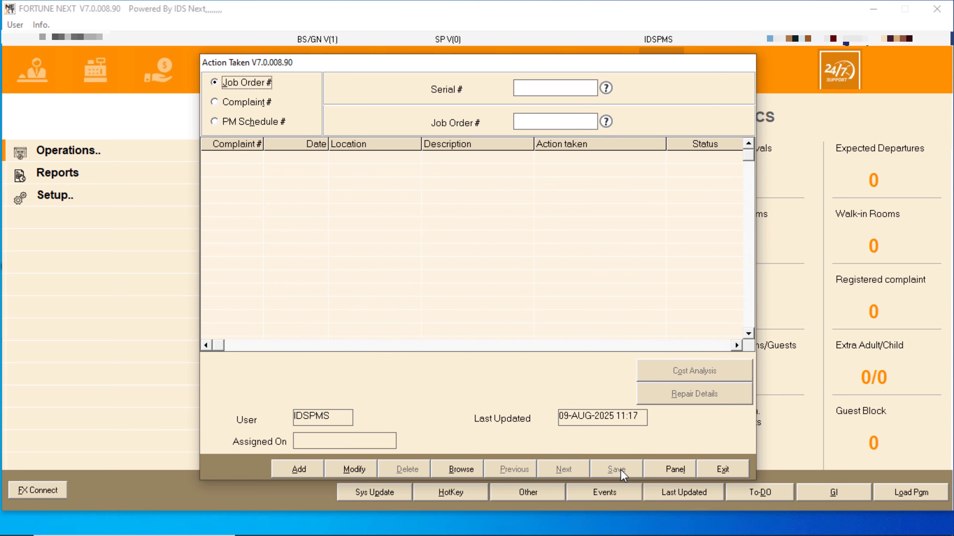
{"action": "left_click", "coordinate": [736, 471]}
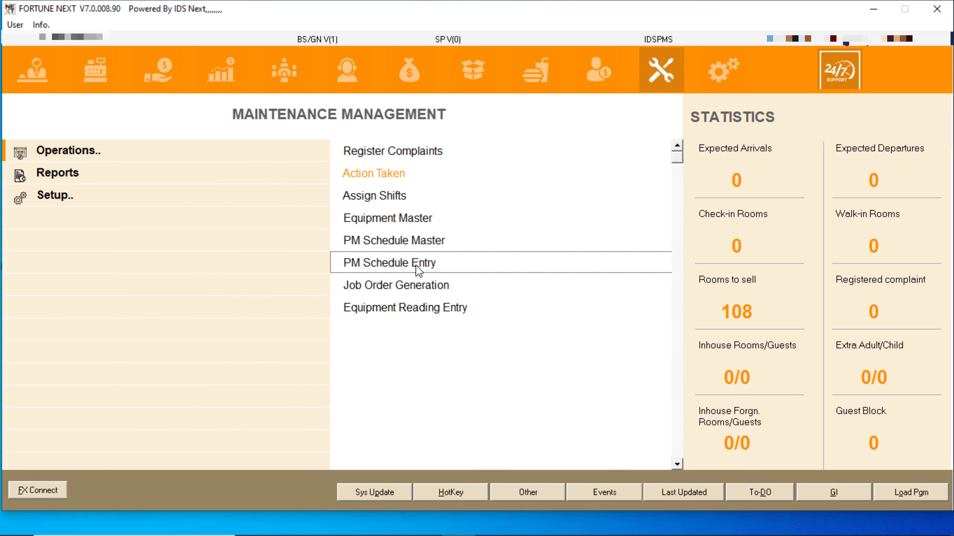
Step: Start a PM Schedule Master record for the equipment Fridge with service provider code SUPO003
{"action": "left_click", "coordinate": [443, 239]}
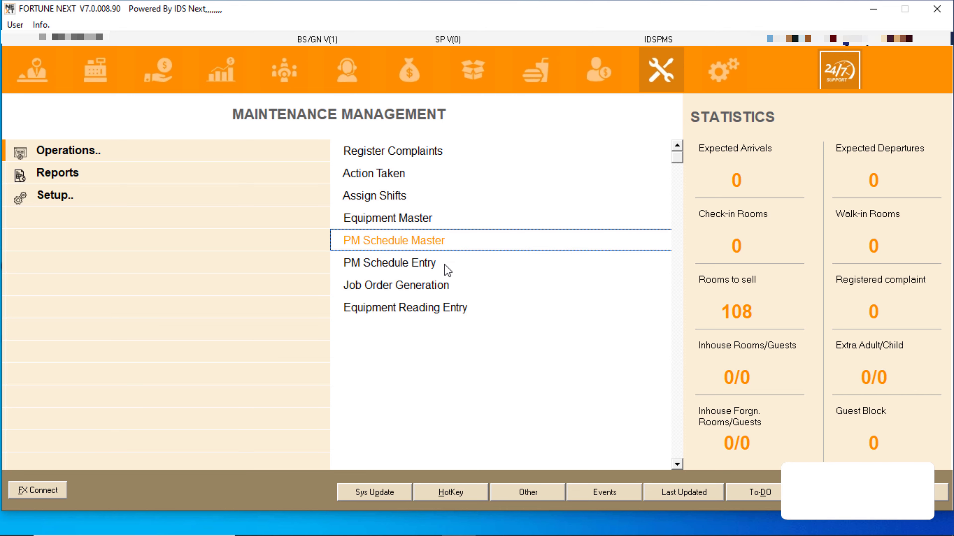
{"action": "left_click", "coordinate": [439, 259]}
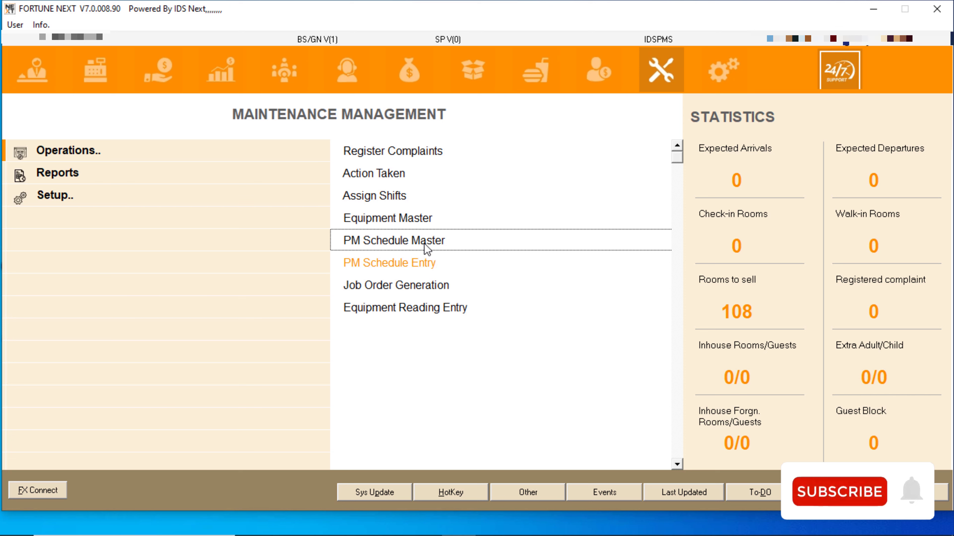
{"action": "left_click", "coordinate": [401, 240]}
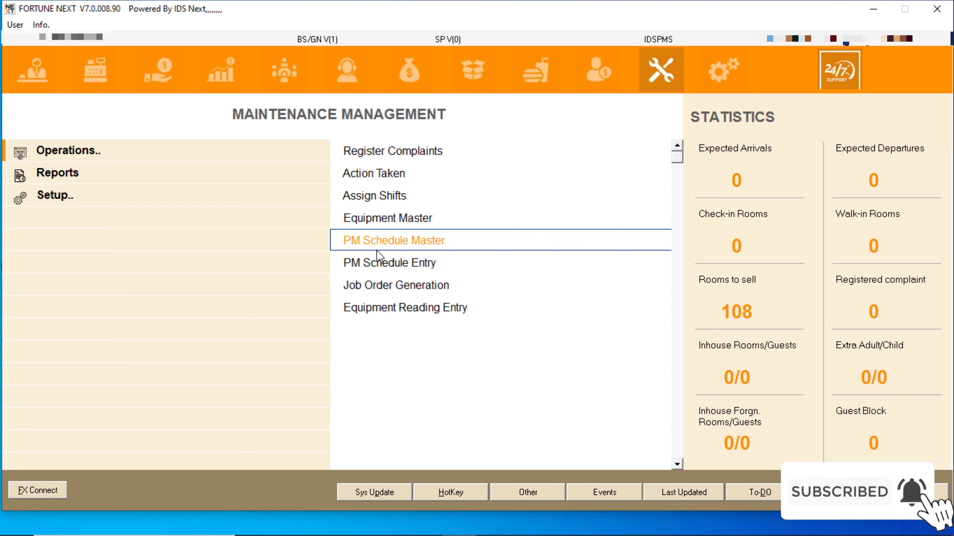
{"action": "left_click", "coordinate": [436, 244]}
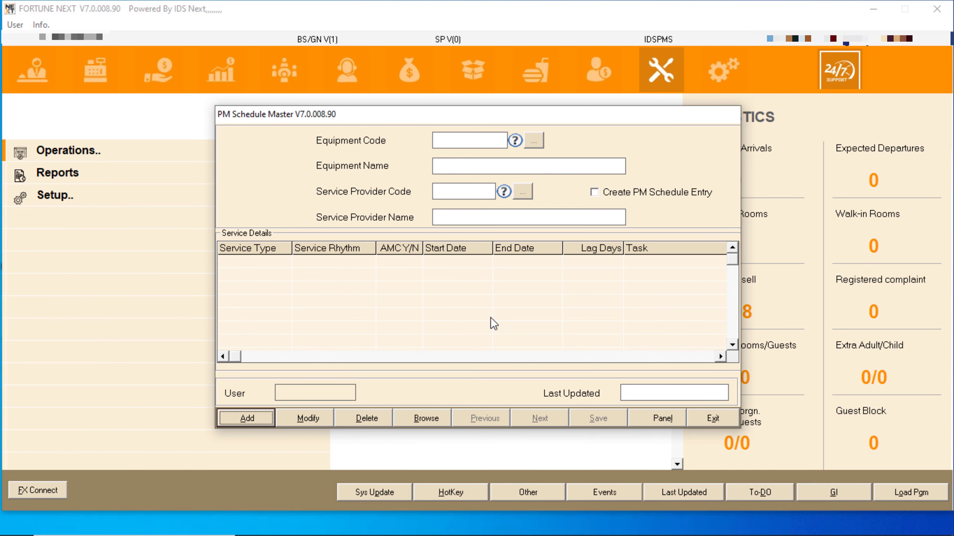
{"action": "double_click", "coordinate": [457, 139]}
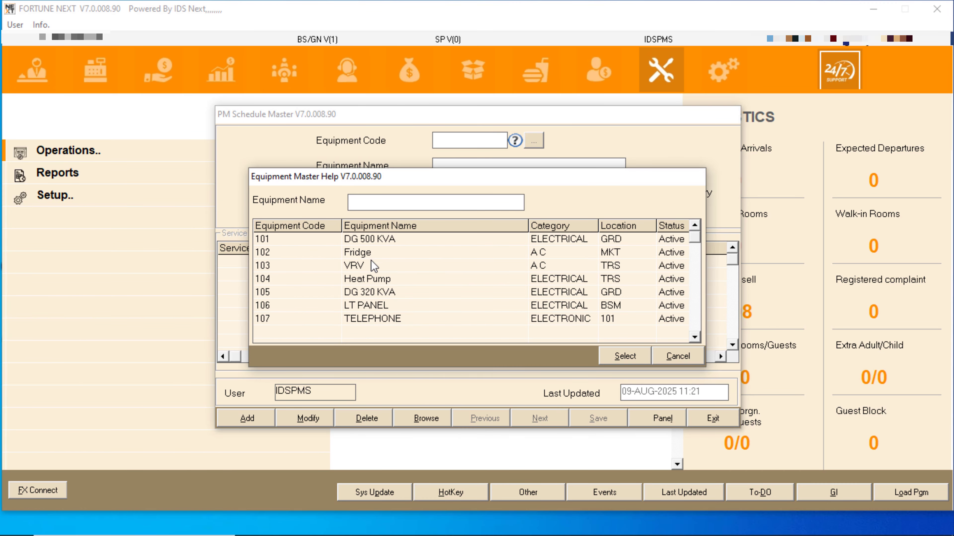
{"action": "double_click", "coordinate": [377, 255]}
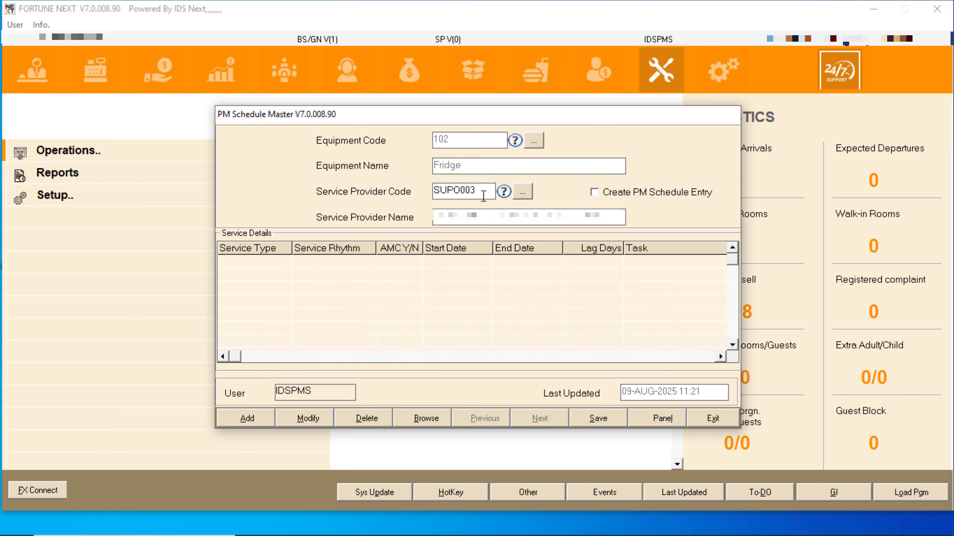
{"action": "key", "text": "Tab"}
Step: Set the Fridge's service details to service type PM Service, rhythm MONTHLY and AMC Yes
{"action": "left_click", "coordinate": [276, 267]}
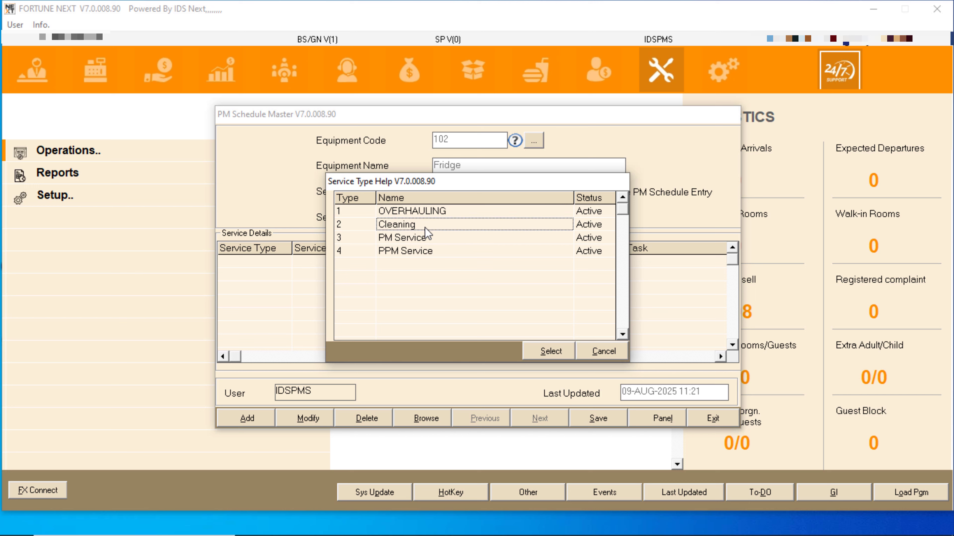
{"action": "double_click", "coordinate": [428, 241]}
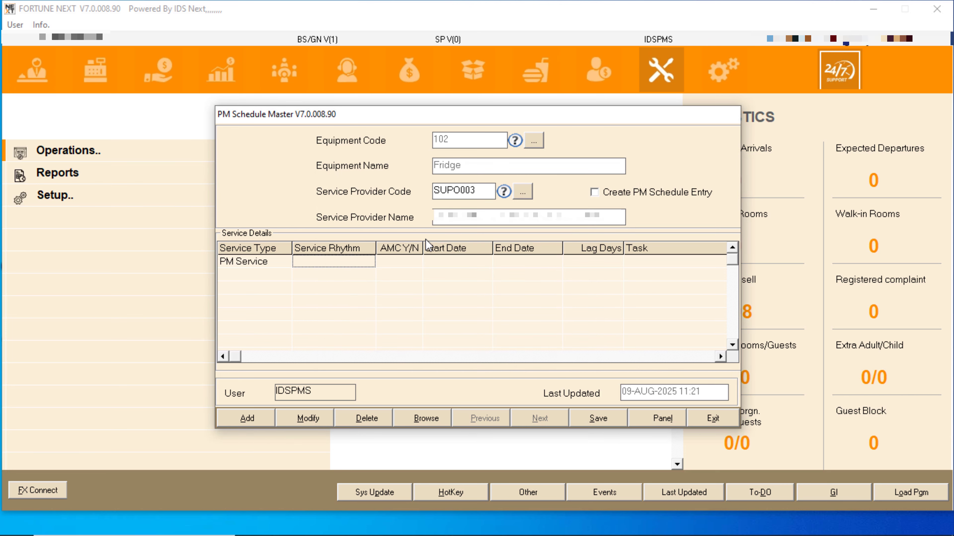
{"action": "left_click", "coordinate": [330, 259]}
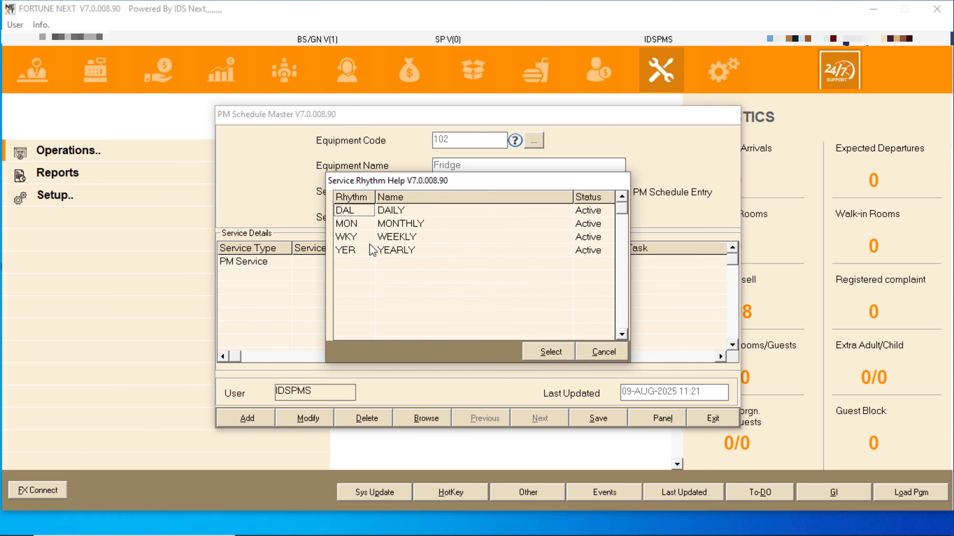
{"action": "double_click", "coordinate": [413, 225]}
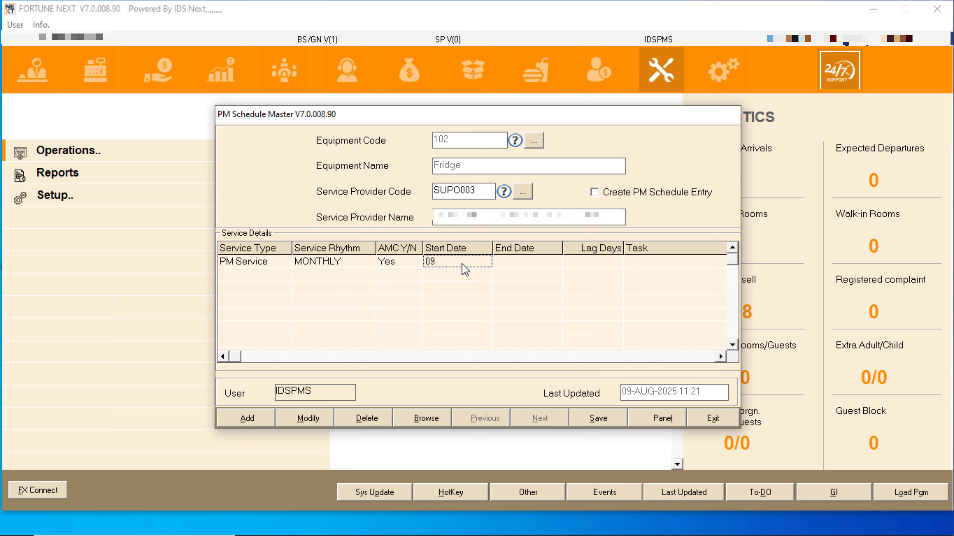
Step: Set the Fridge's PM service start date to 09-AUG-2025, end date to 10-AUG-2025 and lag days to 1
{"action": "type", "text": "25"}
{"action": "key", "text": "Tab"}
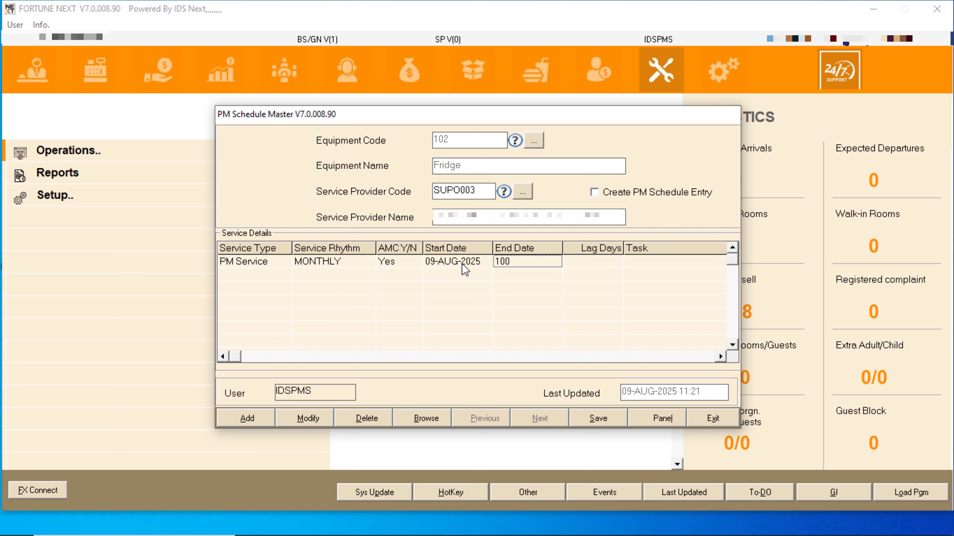
{"action": "type", "text": "100825"}
{"action": "key", "text": "Tab"}
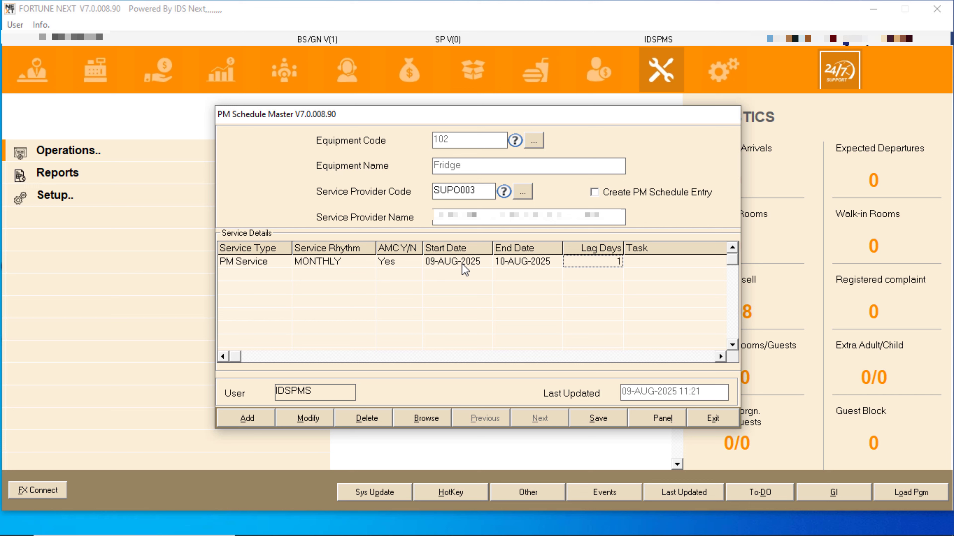
{"action": "key", "text": "Tab"}
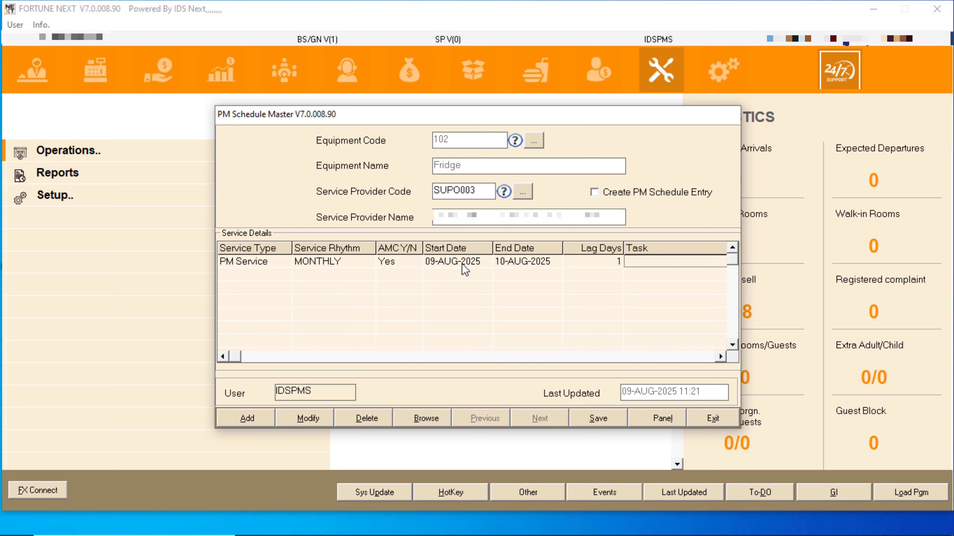
Step: Enter the task PROPER PM SHOULD BE DONE for the Fridge service, then save and close the schedule master
{"action": "type", "text": "PROPER PM SHOULD"}
{"action": "key", "text": "Tab"}
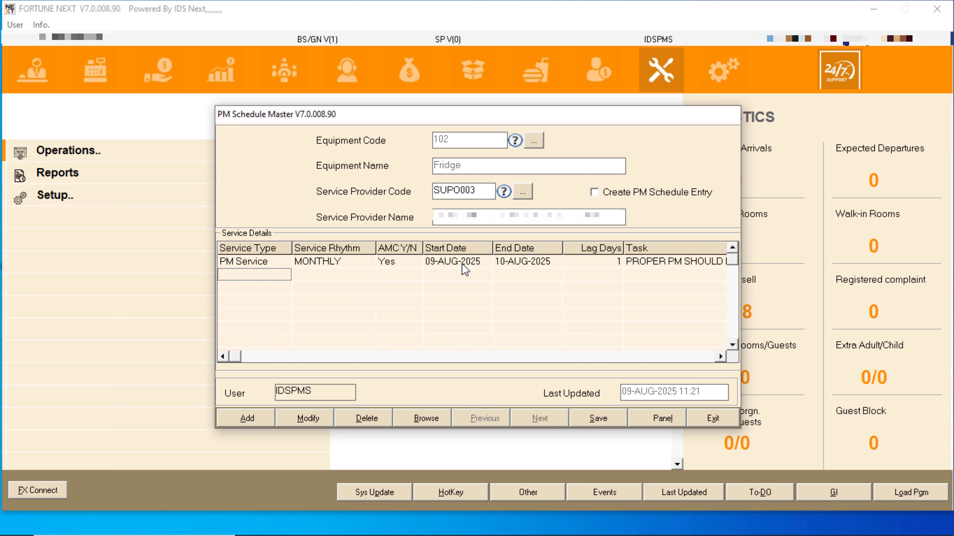
{"action": "left_click", "coordinate": [605, 420]}
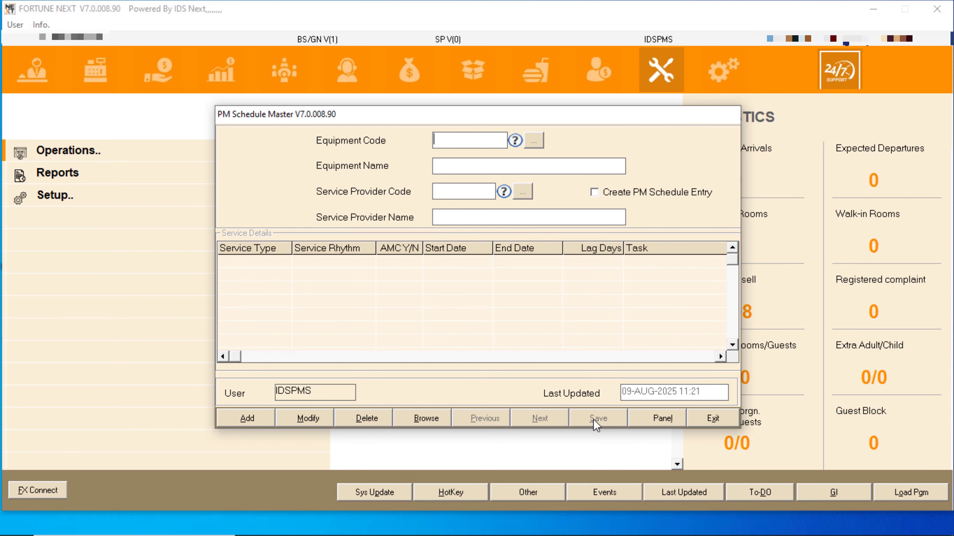
{"action": "left_click", "coordinate": [713, 418]}
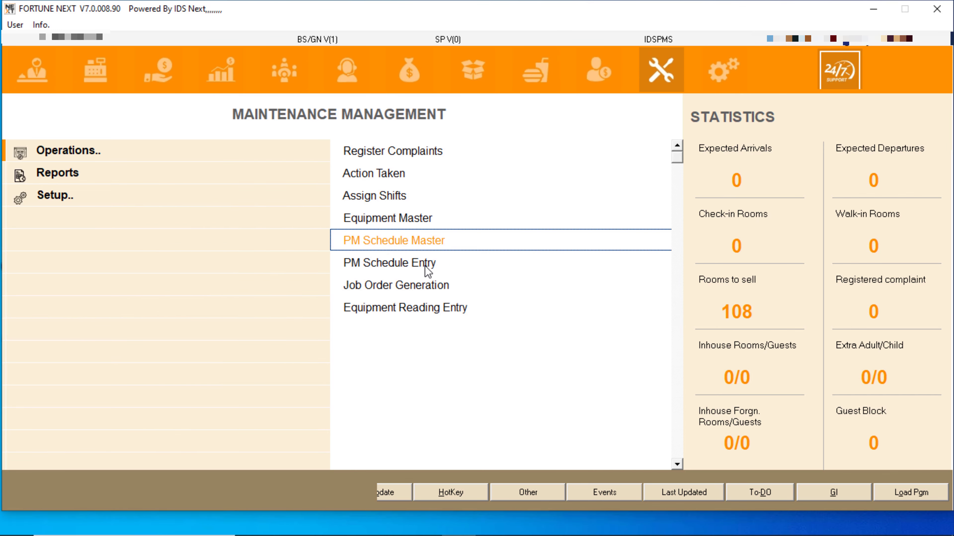
Step: Start a new PM Schedule Entry and load the Fridge's MONTHLY PM Service schedule into it
{"action": "left_click", "coordinate": [388, 269]}
{"action": "double_click", "coordinate": [436, 264]}
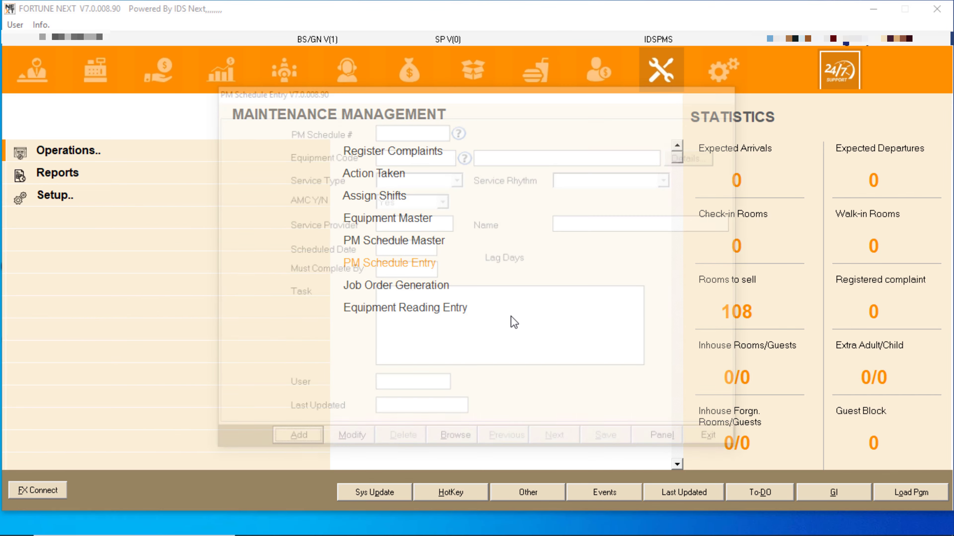
{"action": "left_click", "coordinate": [297, 442]}
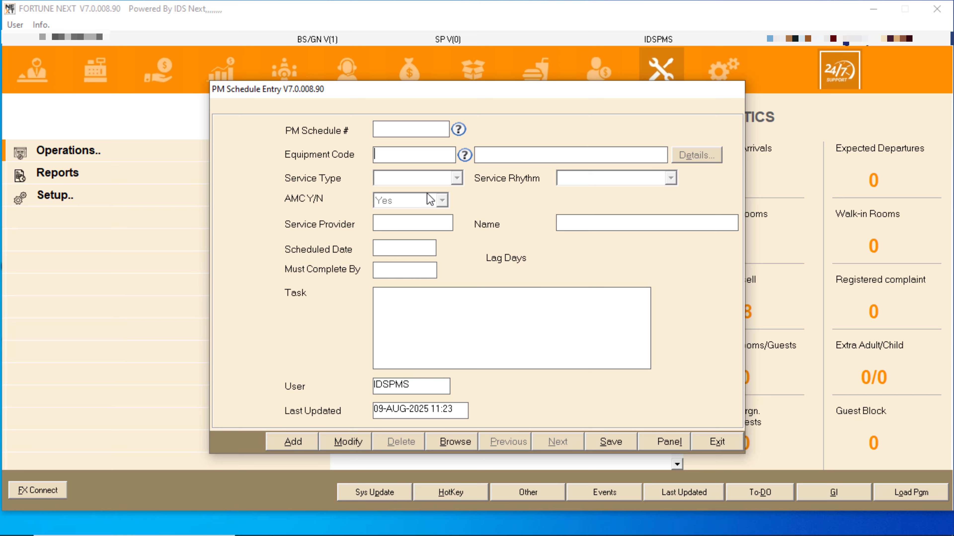
{"action": "double_click", "coordinate": [411, 154]}
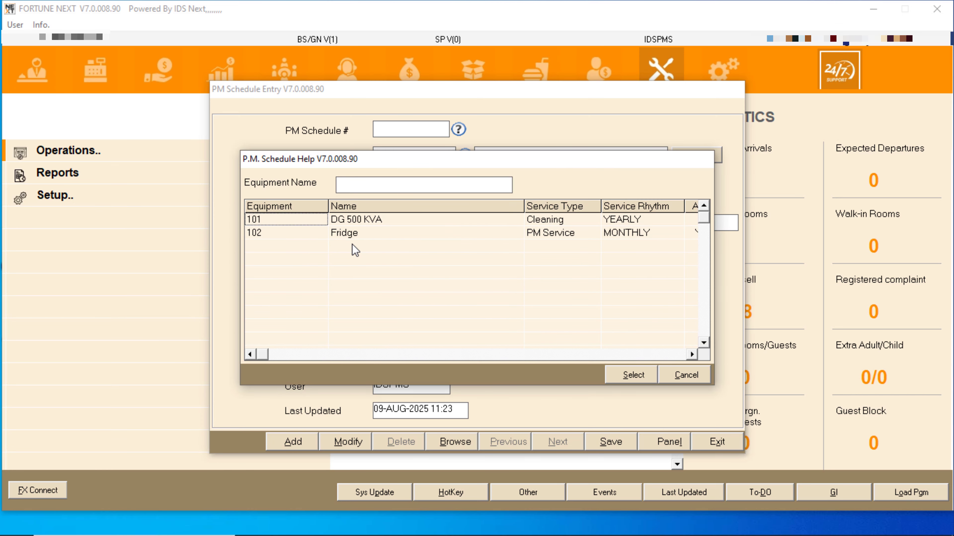
{"action": "left_click", "coordinate": [303, 236]}
{"action": "left_click", "coordinate": [420, 235]}
{"action": "left_click", "coordinate": [251, 230]}
{"action": "left_click", "coordinate": [338, 224]}
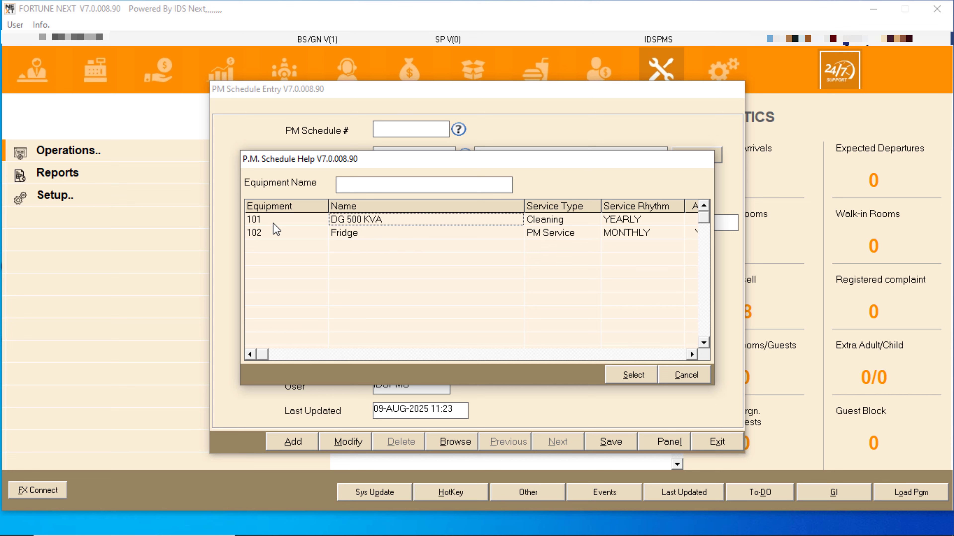
{"action": "left_click", "coordinate": [273, 224]}
{"action": "left_click", "coordinate": [343, 230]}
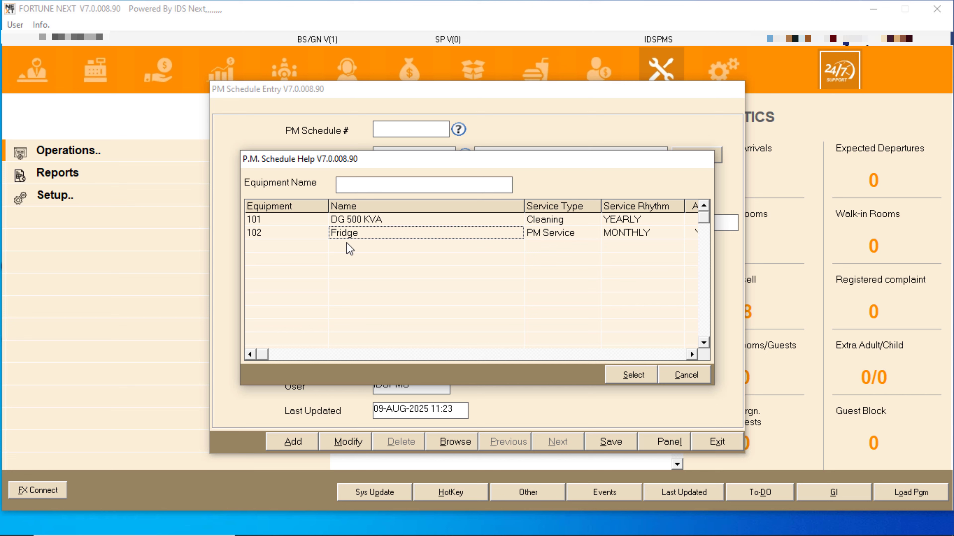
{"action": "double_click", "coordinate": [357, 234]}
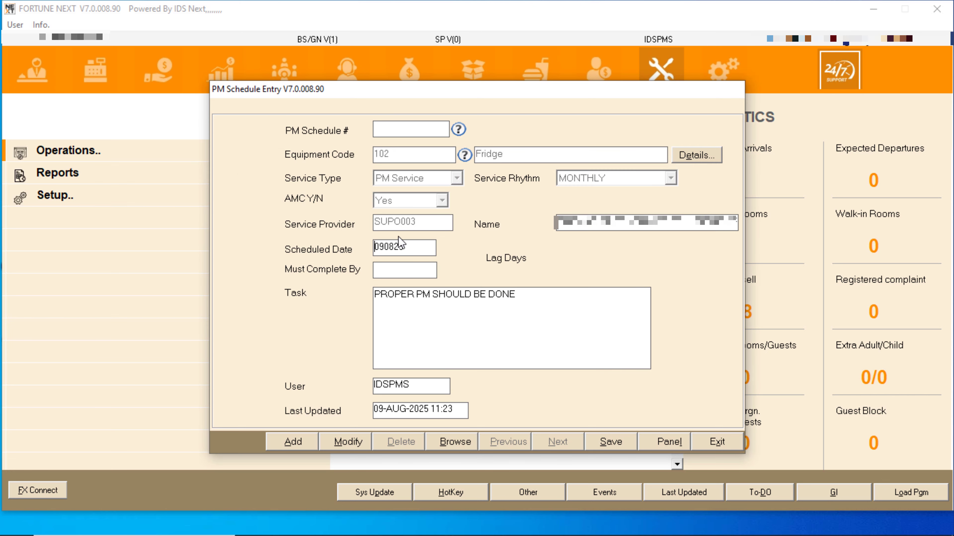
Step: Set the Fridge entry's scheduled date to 09-AUG-2025 and its must-complete-by date to 10-AUG-2025
{"action": "left_click", "coordinate": [405, 268]}
{"action": "key", "text": "Delete"}
{"action": "key", "text": "Delete"}
{"action": "type", "text": "11"}
{"action": "key", "text": "Return"}
{"action": "type", "text": "100825"}
{"action": "key", "text": "Return"}
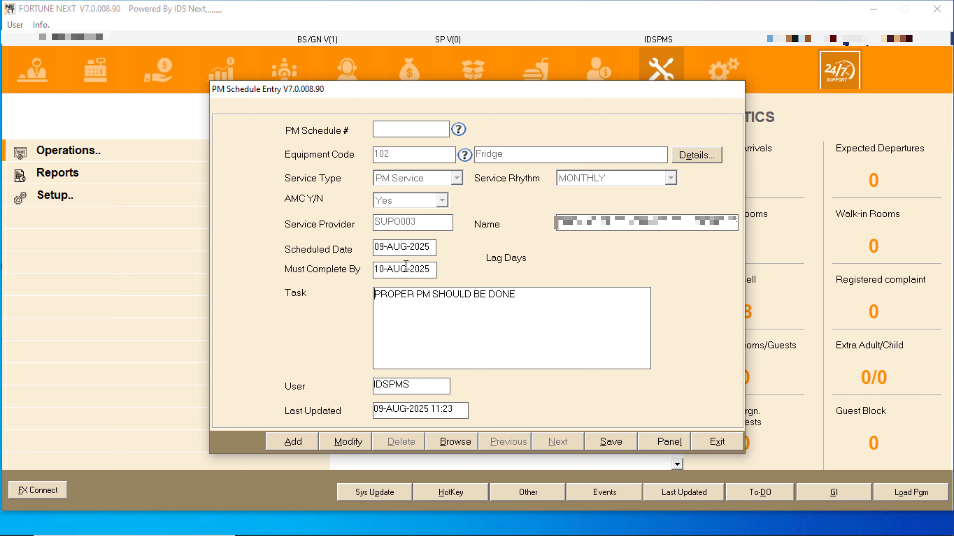
Step: Save the Fridge's PM schedule entry and close the entry form
{"action": "key", "text": "Return"}
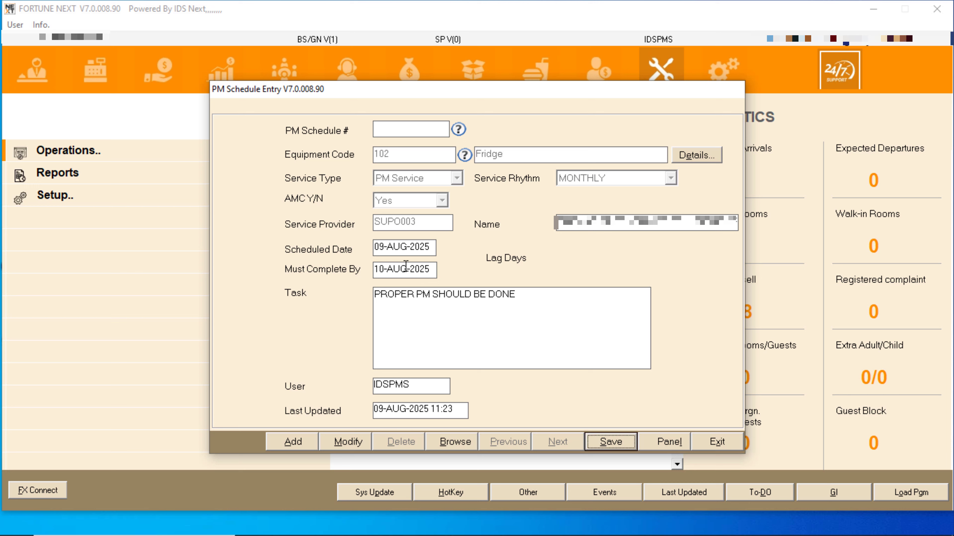
{"action": "key", "text": "Return"}
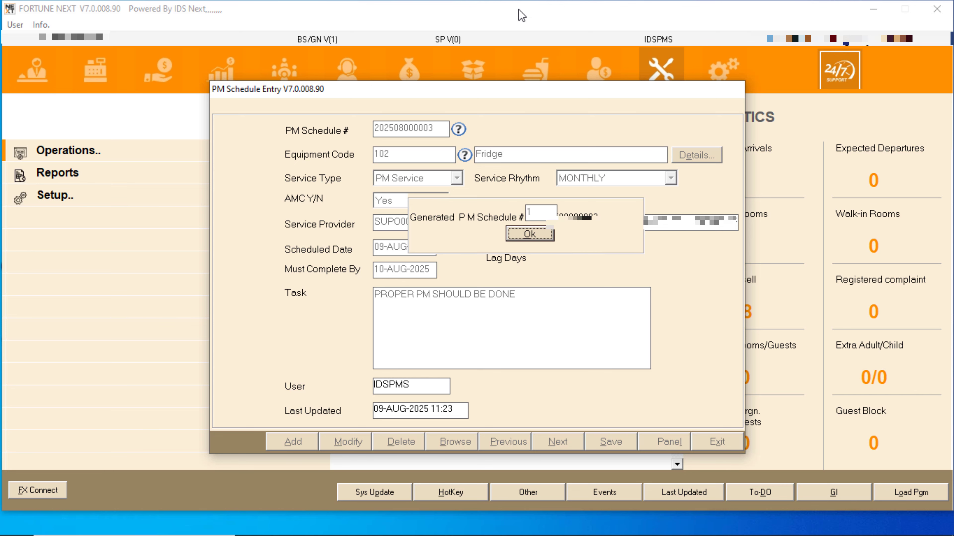
{"action": "left_click", "coordinate": [530, 235]}
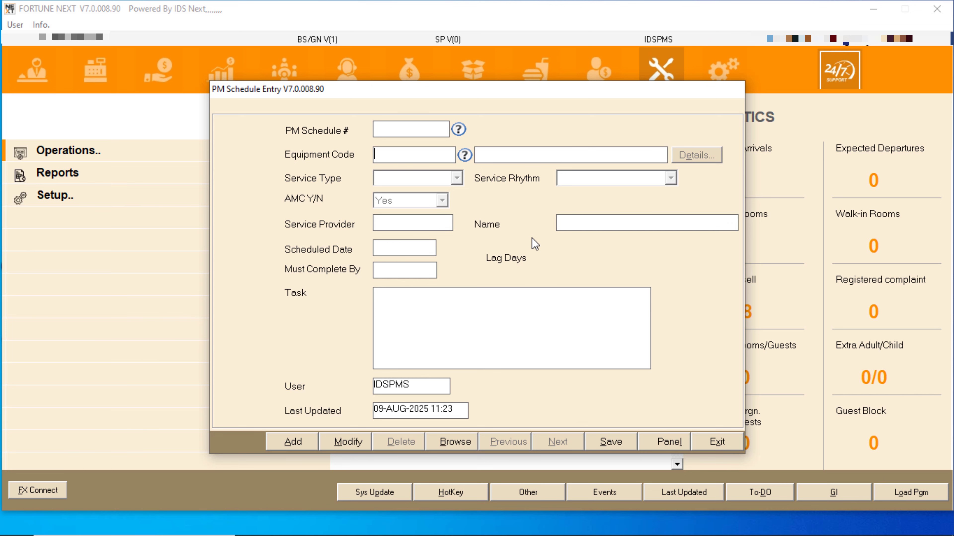
{"action": "left_click", "coordinate": [717, 442]}
Step: Start a new Action Taken record based on a PM schedule
{"action": "left_click", "coordinate": [451, 176]}
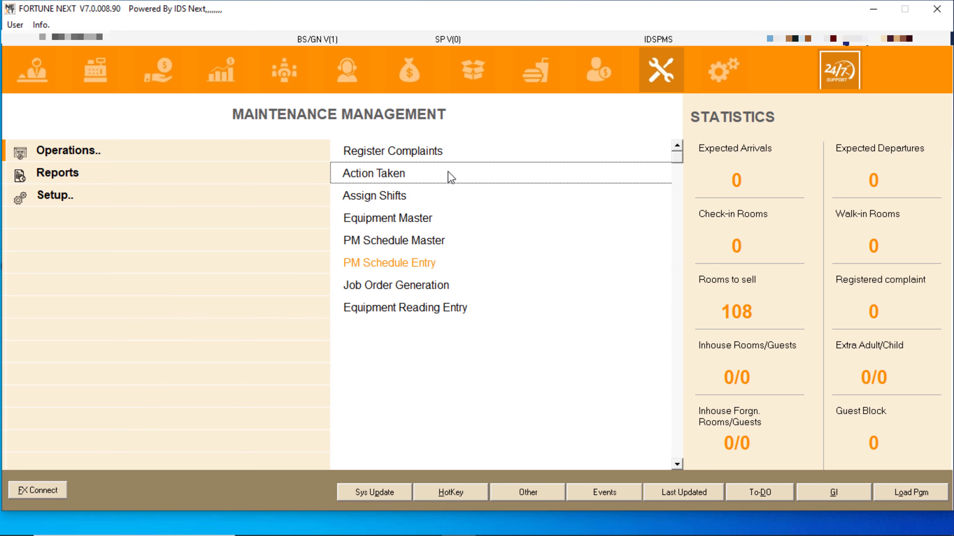
{"action": "left_click", "coordinate": [396, 184]}
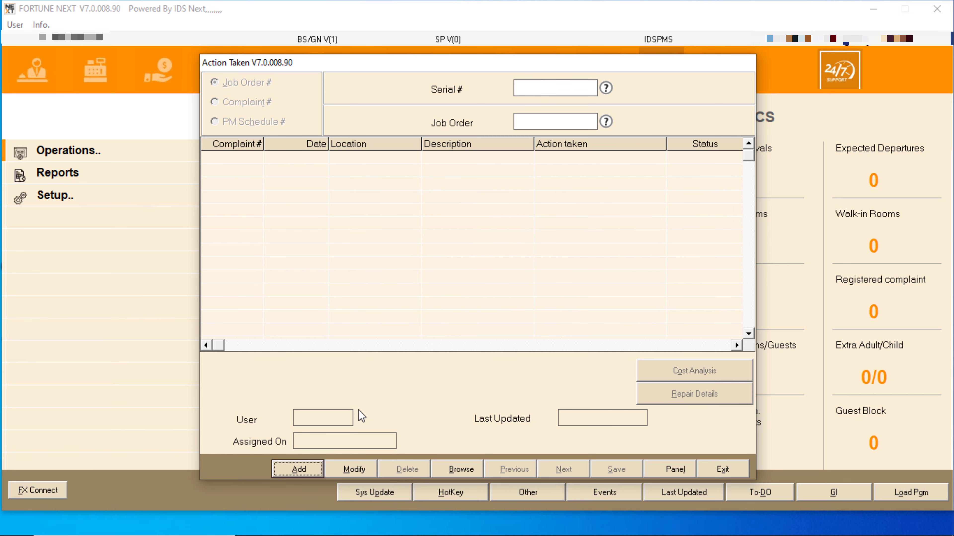
{"action": "left_click", "coordinate": [280, 465]}
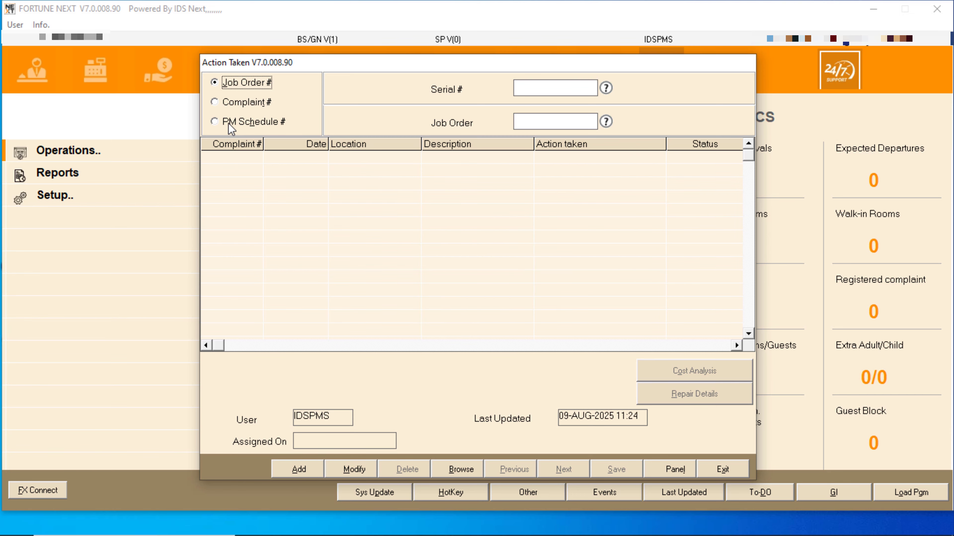
{"action": "left_click", "coordinate": [214, 122]}
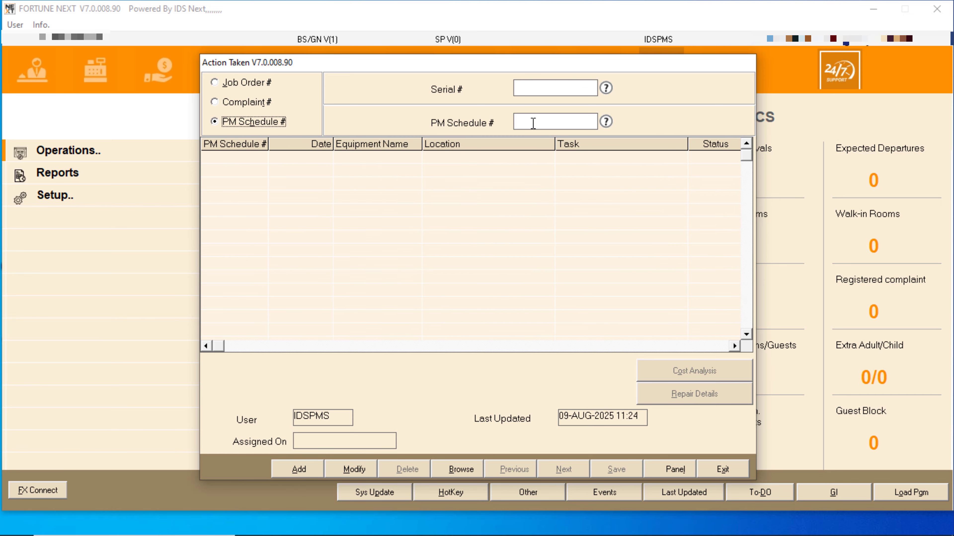
Step: Look up the Fridge's MONTHLY PM Service schedule dated 09-AUG-2025 and load it into the record
{"action": "left_click", "coordinate": [554, 122]}
{"action": "left_click", "coordinate": [606, 121]}
{"action": "double_click", "coordinate": [404, 187]}
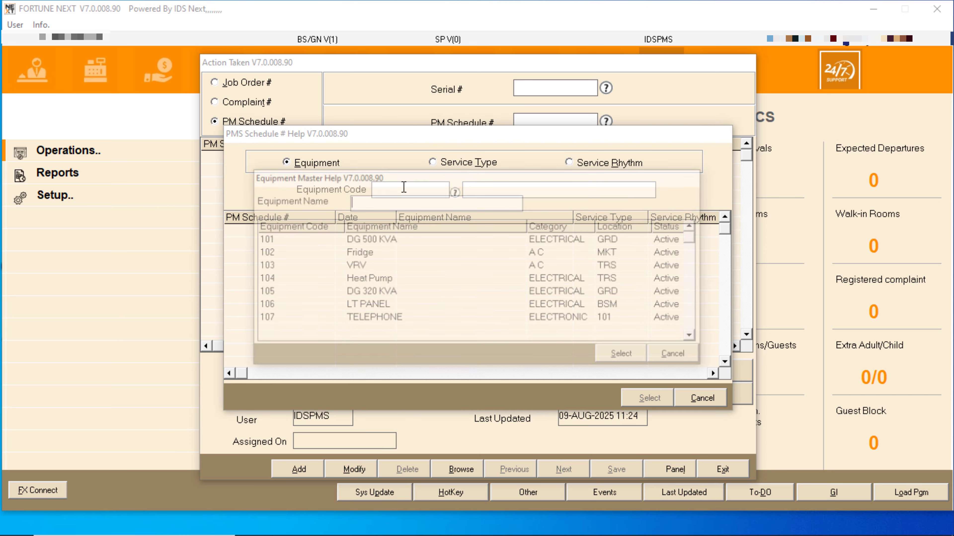
{"action": "left_click", "coordinate": [371, 256]}
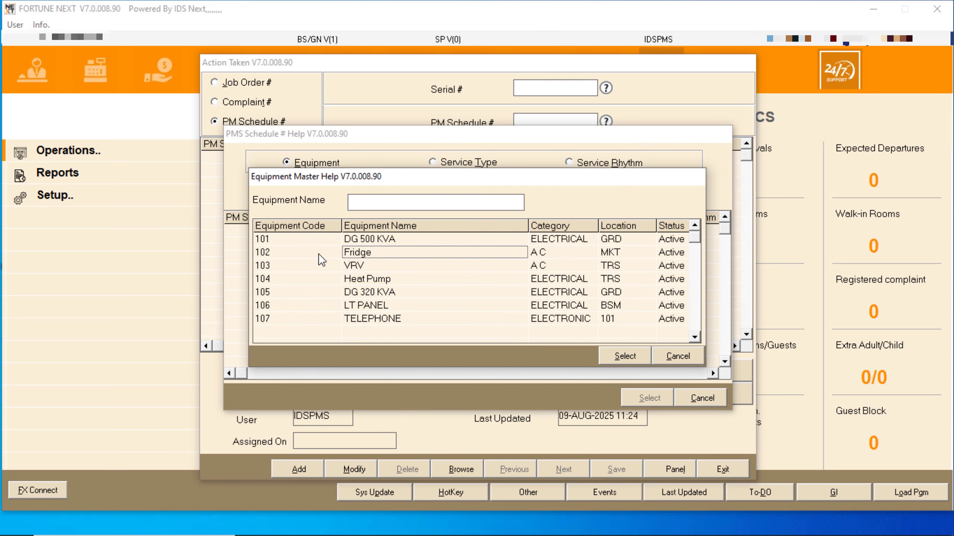
{"action": "double_click", "coordinate": [403, 252]}
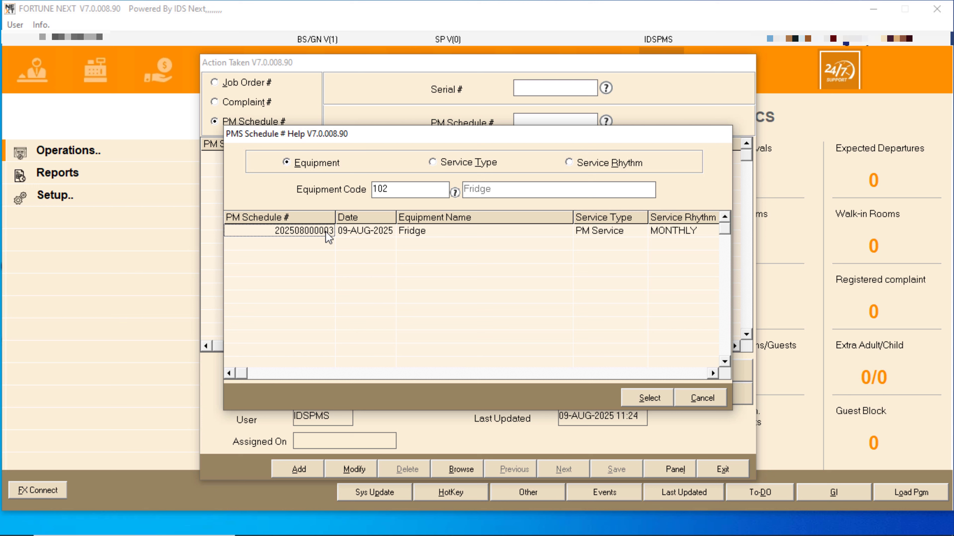
{"action": "double_click", "coordinate": [511, 233]}
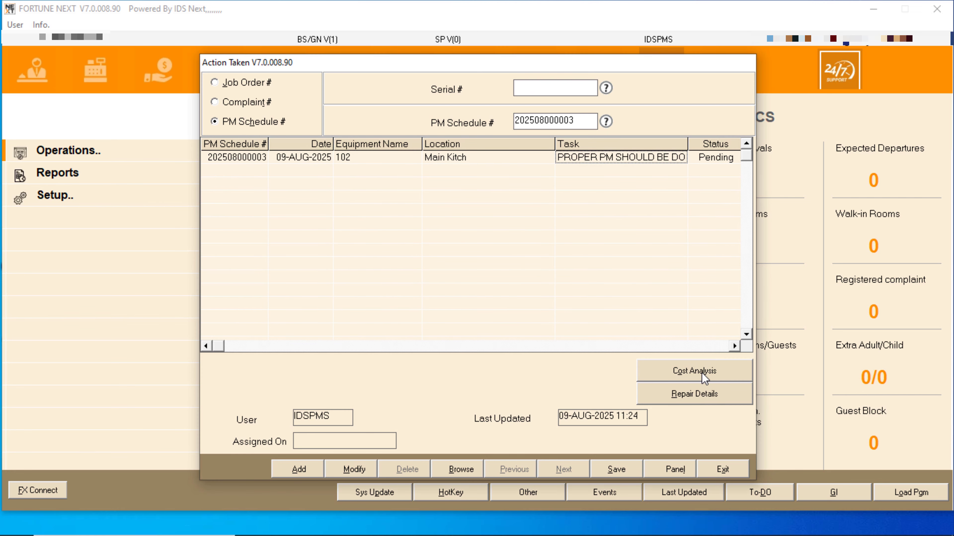
Step: Mark the Fridge task as Closed, with an assigned employee and start date 09-AUG-2025
{"action": "left_click", "coordinate": [713, 157]}
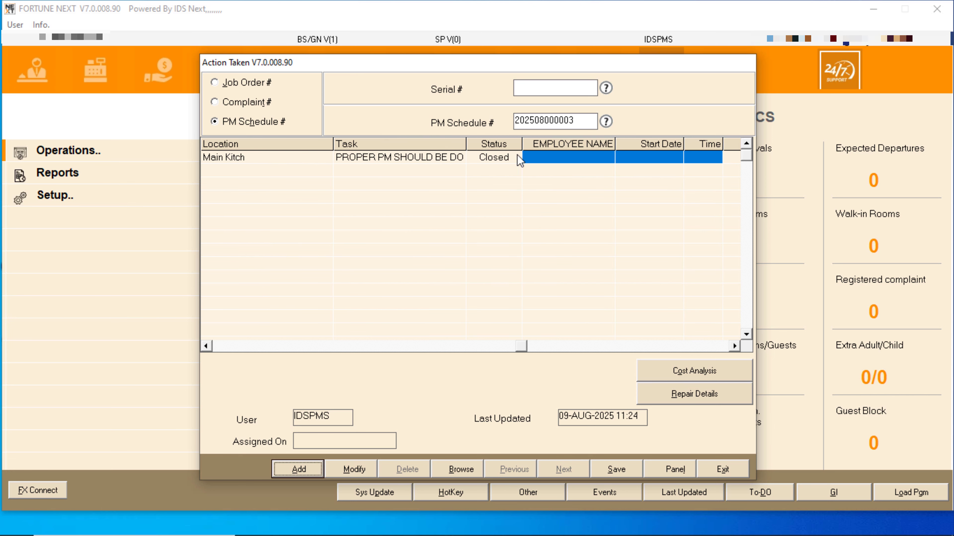
{"action": "left_click", "coordinate": [565, 160]}
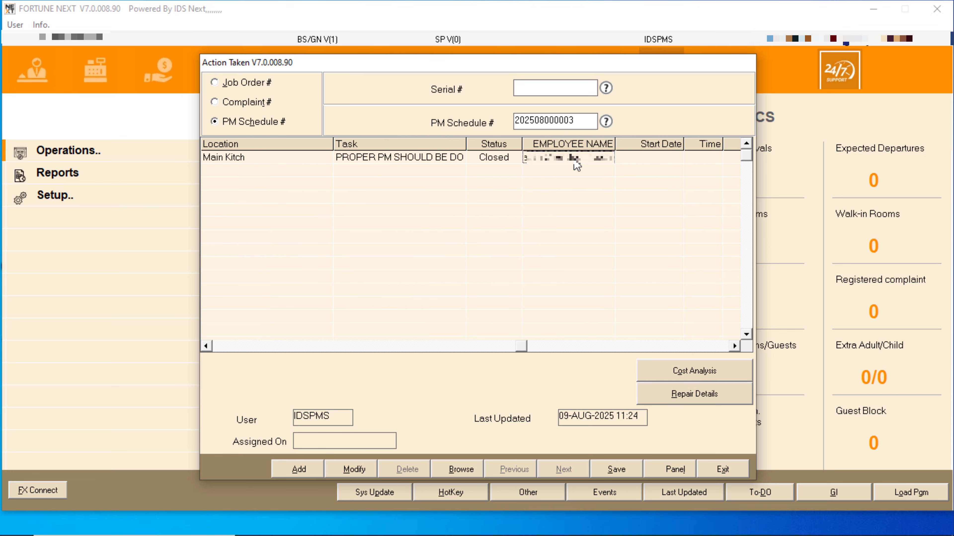
{"action": "left_click", "coordinate": [664, 160]}
{"action": "key", "text": "Tab"}
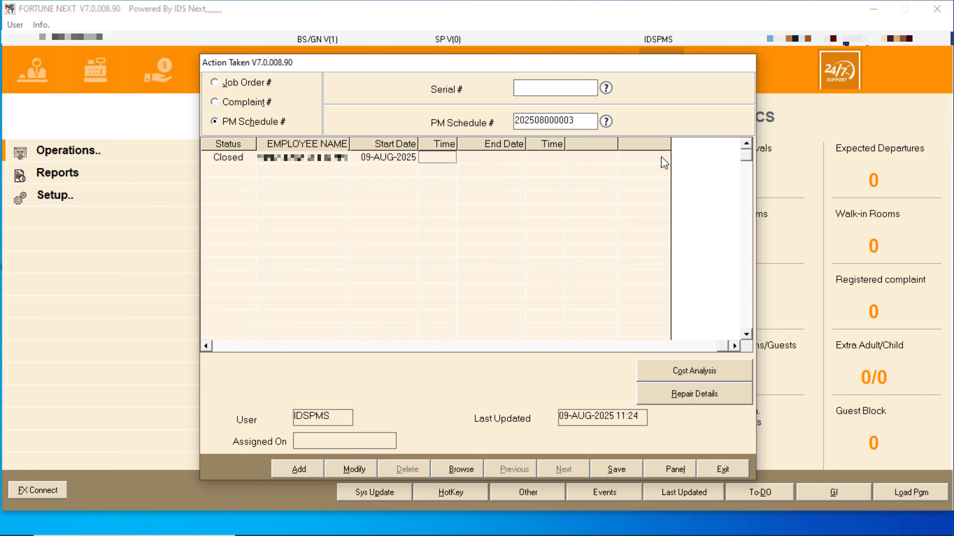
Step: Set the Fridge task's start time to 10:00 and its end to 09-AUG-2025 at 11:00, and save the record
{"action": "key", "text": "Tab"}
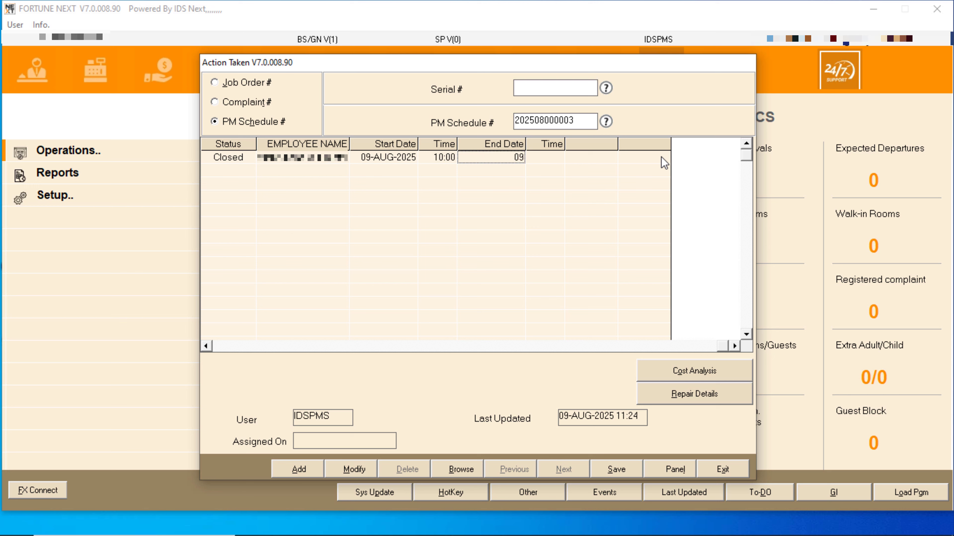
{"action": "type", "text": "090825"}
{"action": "key", "text": "Tab"}
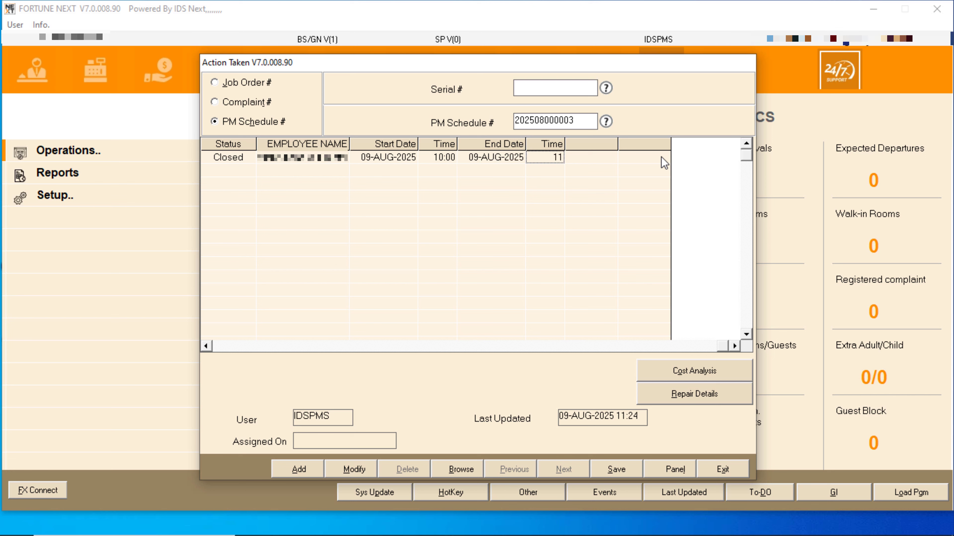
{"action": "key", "text": "Tab"}
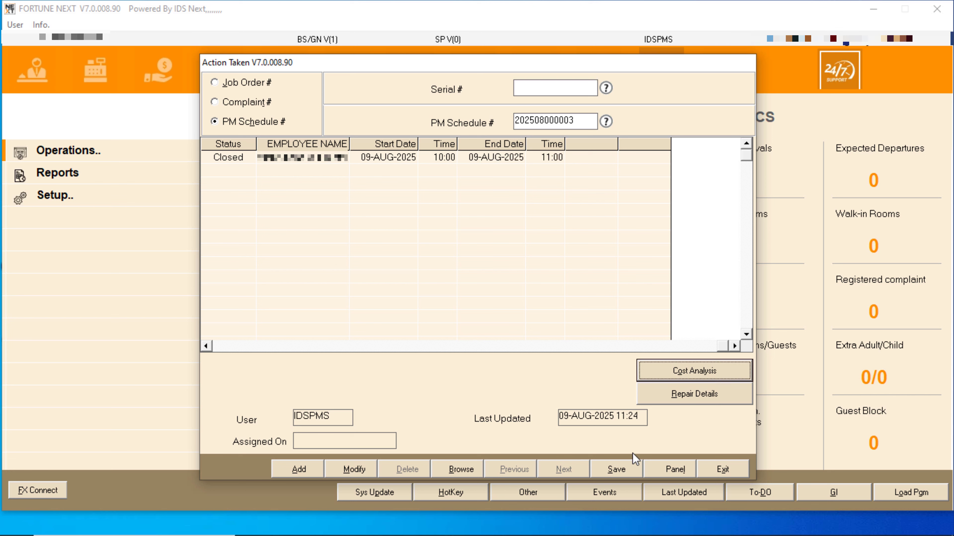
{"action": "left_click", "coordinate": [616, 469]}
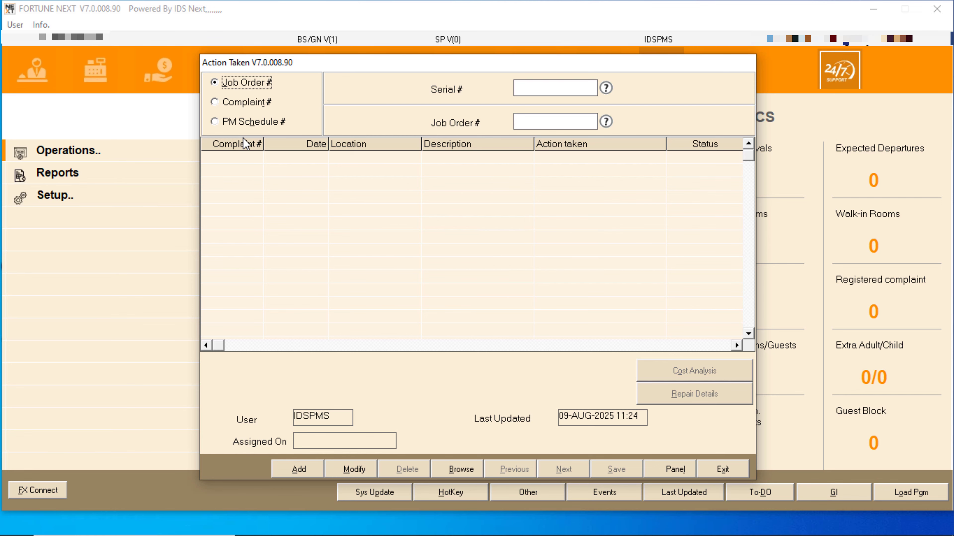
Step: Try to load the Fridge's PM schedule into another new Action Taken record
{"action": "left_click", "coordinate": [244, 127]}
{"action": "double_click", "coordinate": [531, 120]}
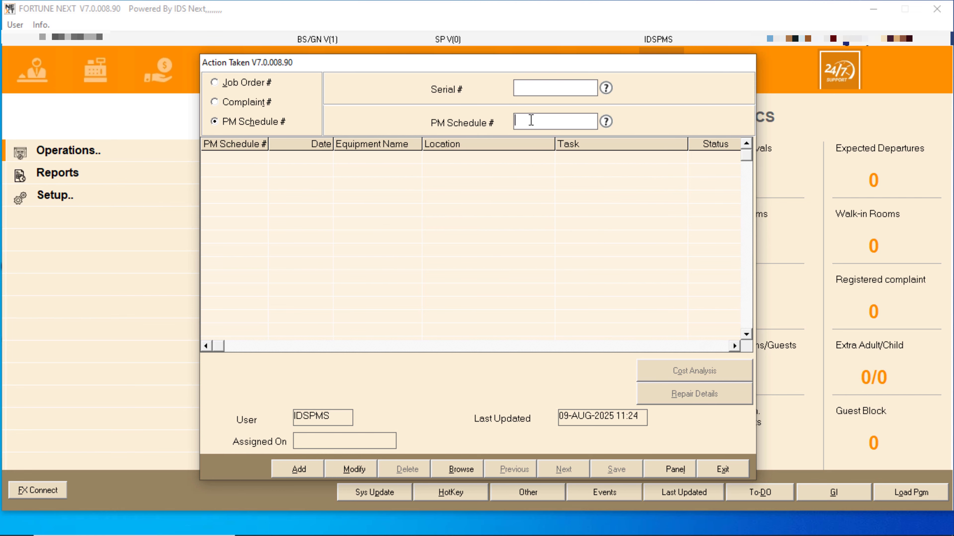
{"action": "double_click", "coordinate": [381, 183]}
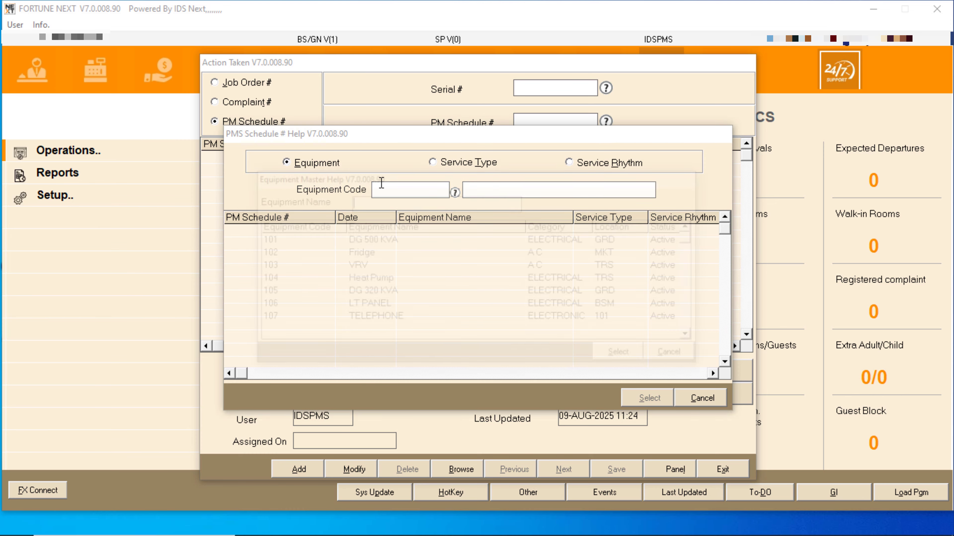
{"action": "double_click", "coordinate": [349, 255]}
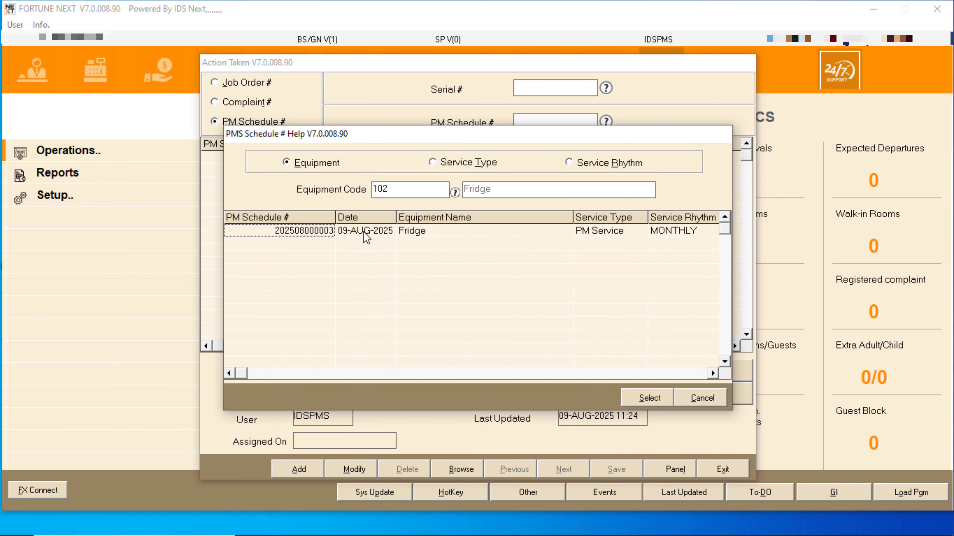
{"action": "double_click", "coordinate": [316, 231]}
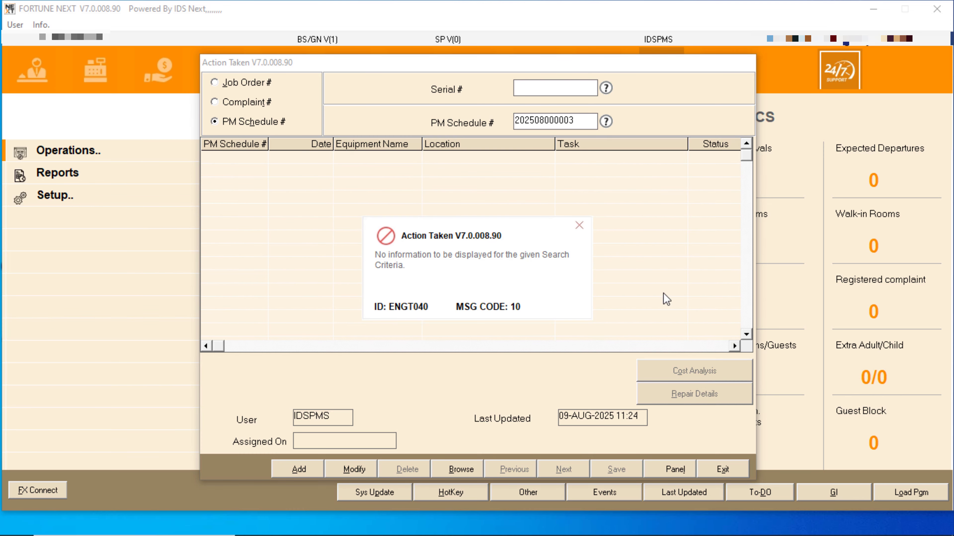
{"action": "left_click", "coordinate": [579, 226]}
Step: Switch to modifying a saved Action Taken record and limit the record lookup to PM Schedule
{"action": "left_click", "coordinate": [349, 472]}
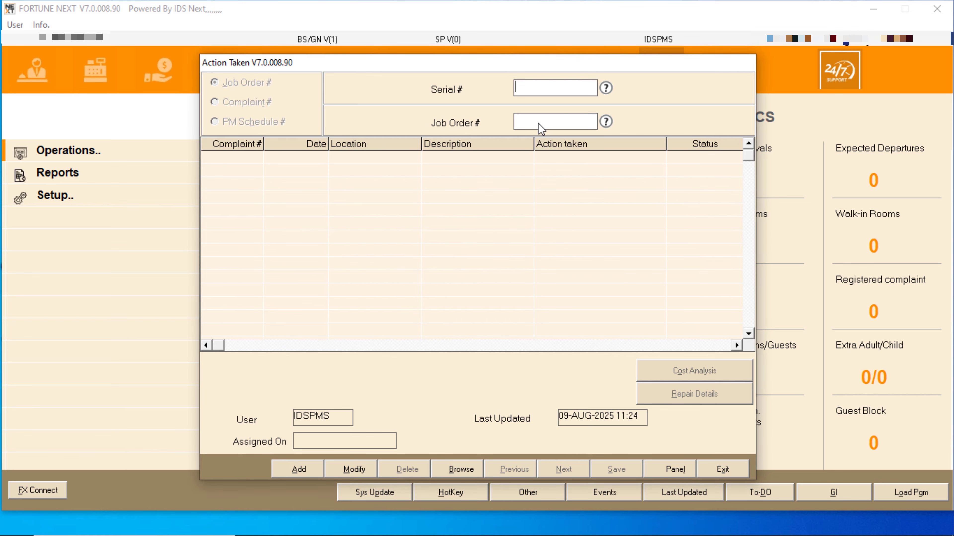
{"action": "double_click", "coordinate": [542, 87]}
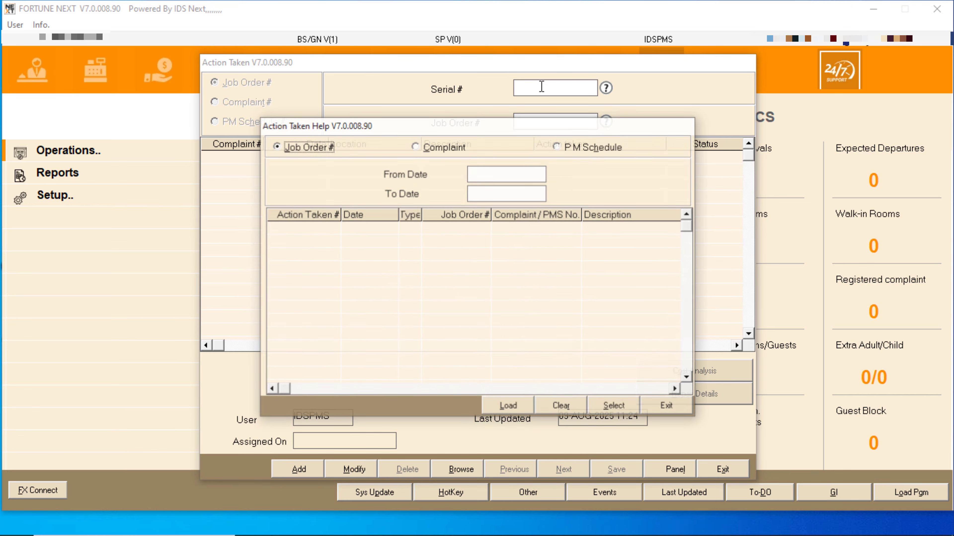
{"action": "left_click", "coordinate": [587, 148]}
Step: List the PM Schedule actions from 09-AUG-2025 to 09-AUG-2025 and open the Fridge's PROPER PM SHOULD BE DONE record
{"action": "left_click", "coordinate": [503, 172]}
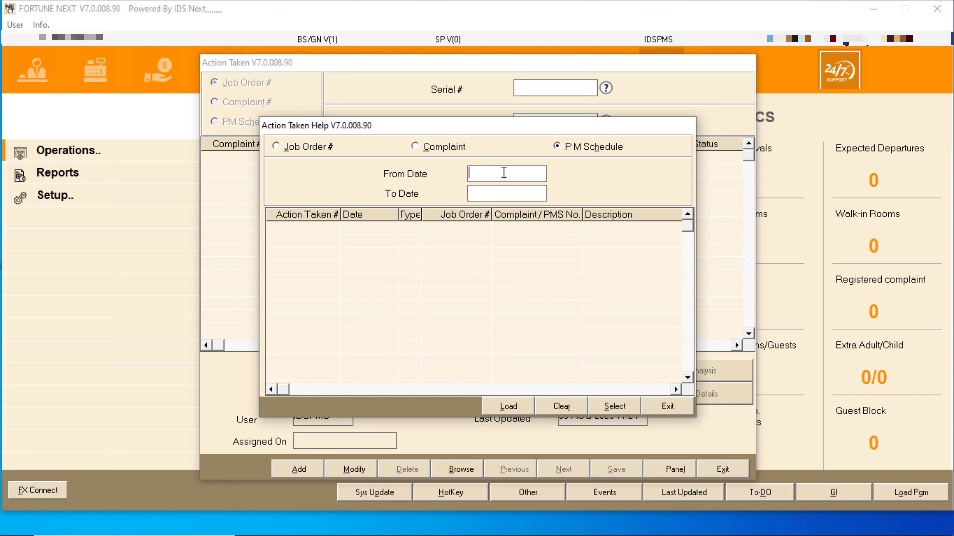
{"action": "type", "text": "090825"}
{"action": "key", "text": "Tab"}
{"action": "type", "text": "09082"}
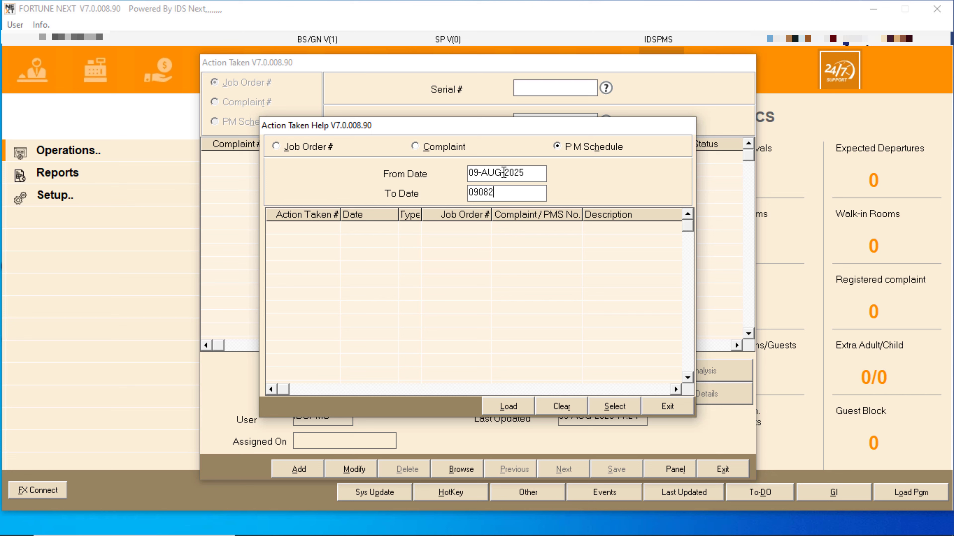
{"action": "type", "text": "5"}
{"action": "key", "text": "Return"}
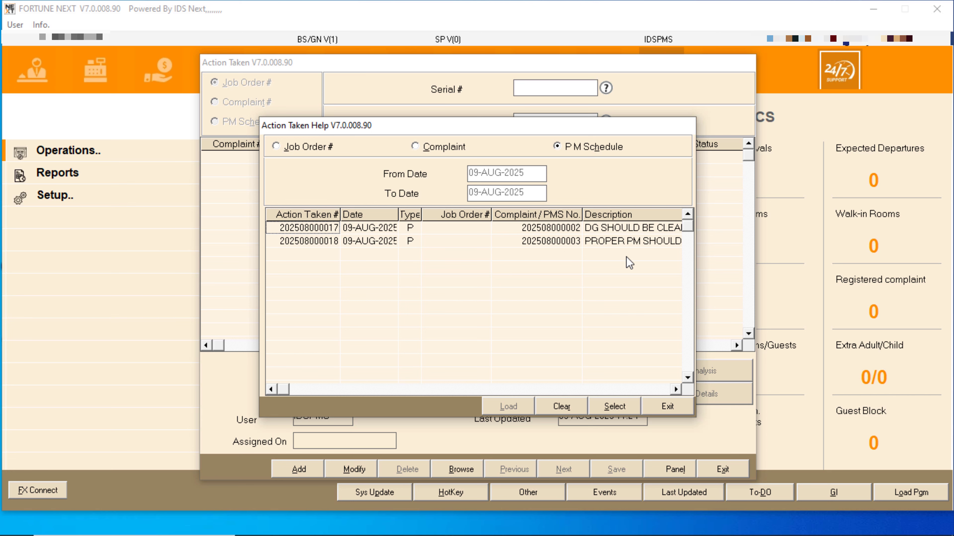
{"action": "double_click", "coordinate": [565, 244]}
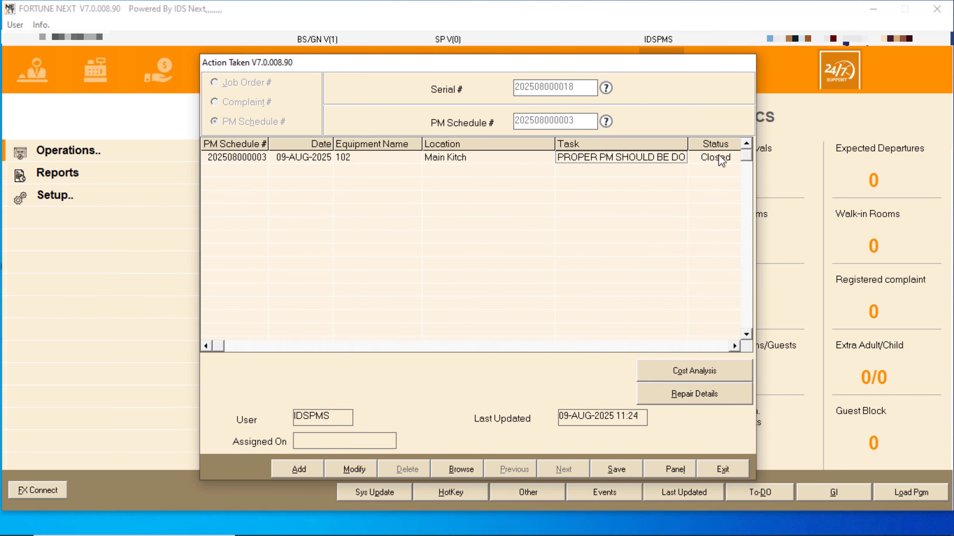
Step: Assign a different employee to the Fridge's closed task, then save the record and close Action Taken
{"action": "left_click", "coordinate": [735, 346]}
{"action": "left_click", "coordinate": [736, 346]}
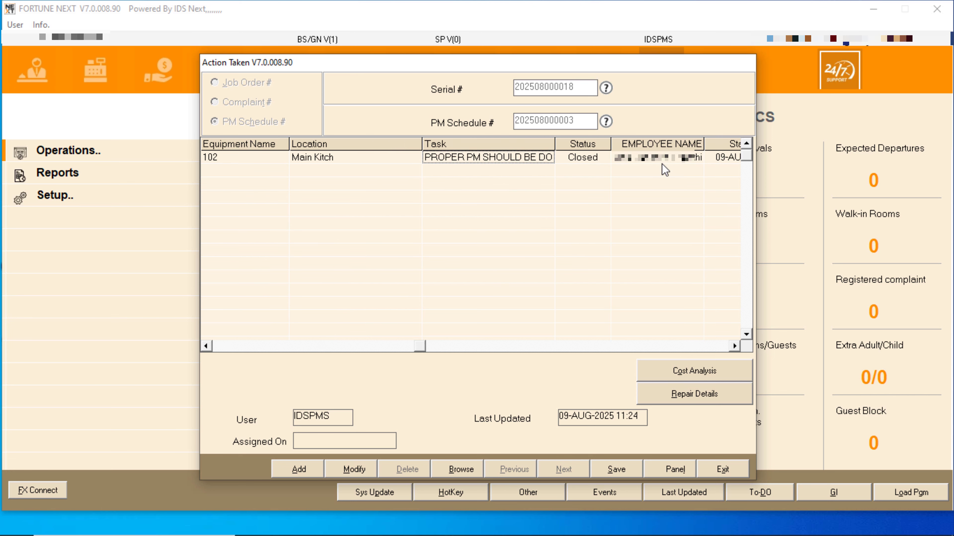
{"action": "left_click", "coordinate": [666, 157]}
{"action": "left_click", "coordinate": [691, 163]}
{"action": "left_click", "coordinate": [696, 157]}
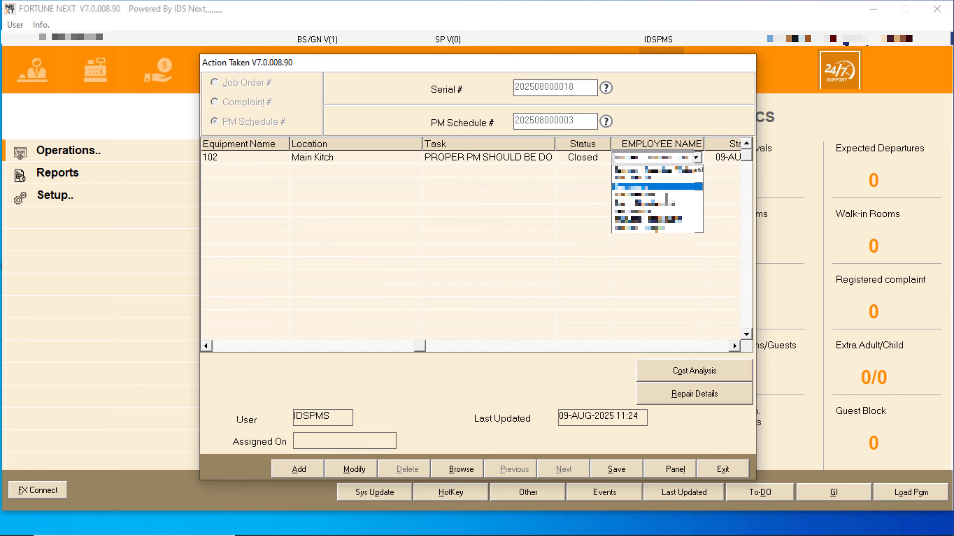
{"action": "left_click", "coordinate": [676, 184]}
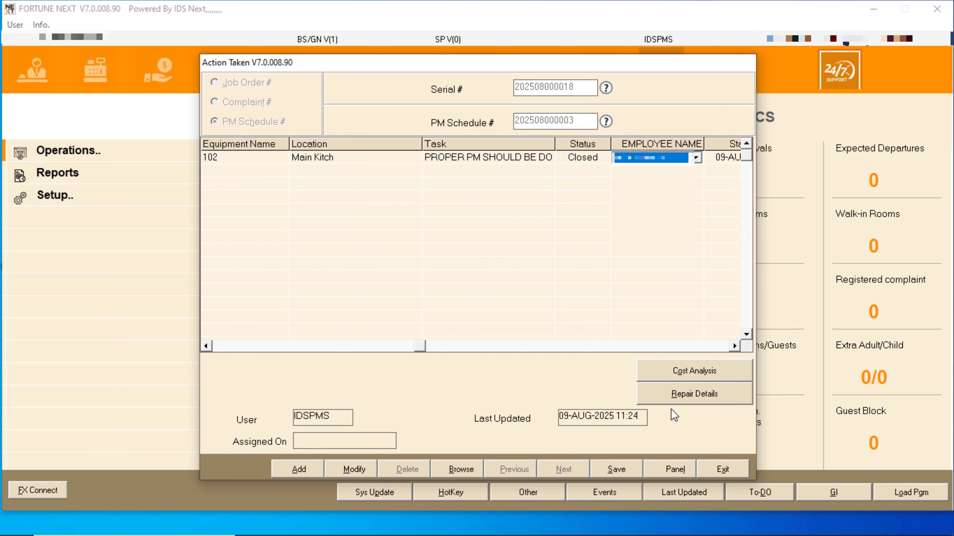
{"action": "left_click", "coordinate": [616, 470]}
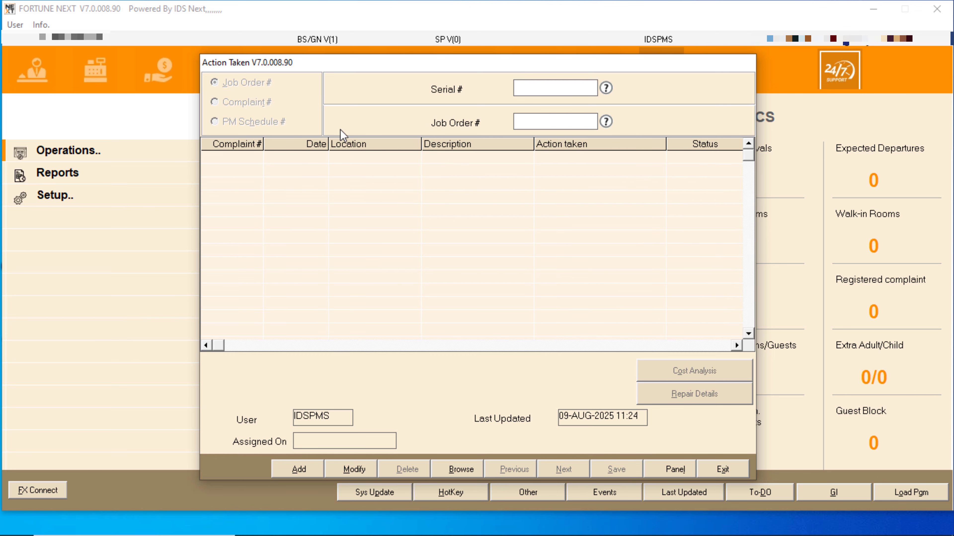
{"action": "left_click", "coordinate": [725, 470]}
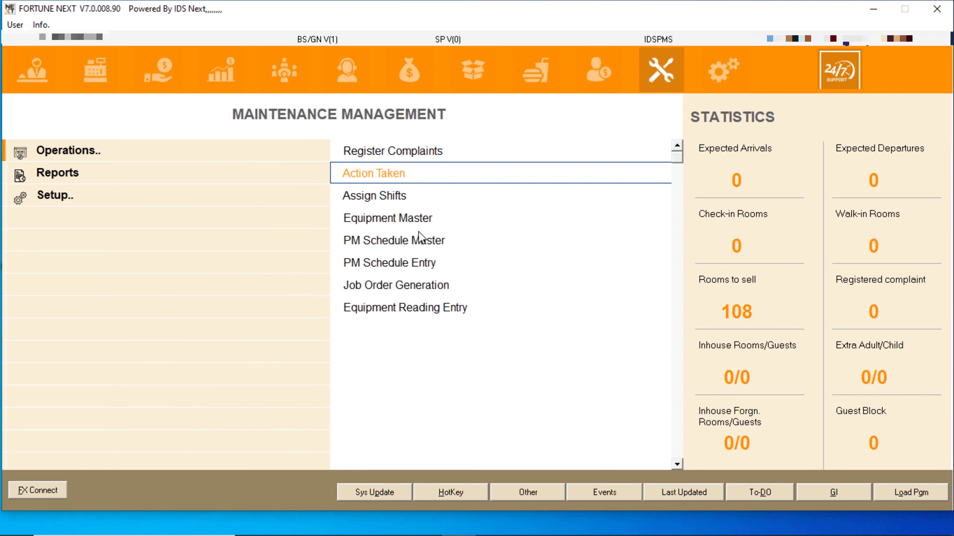